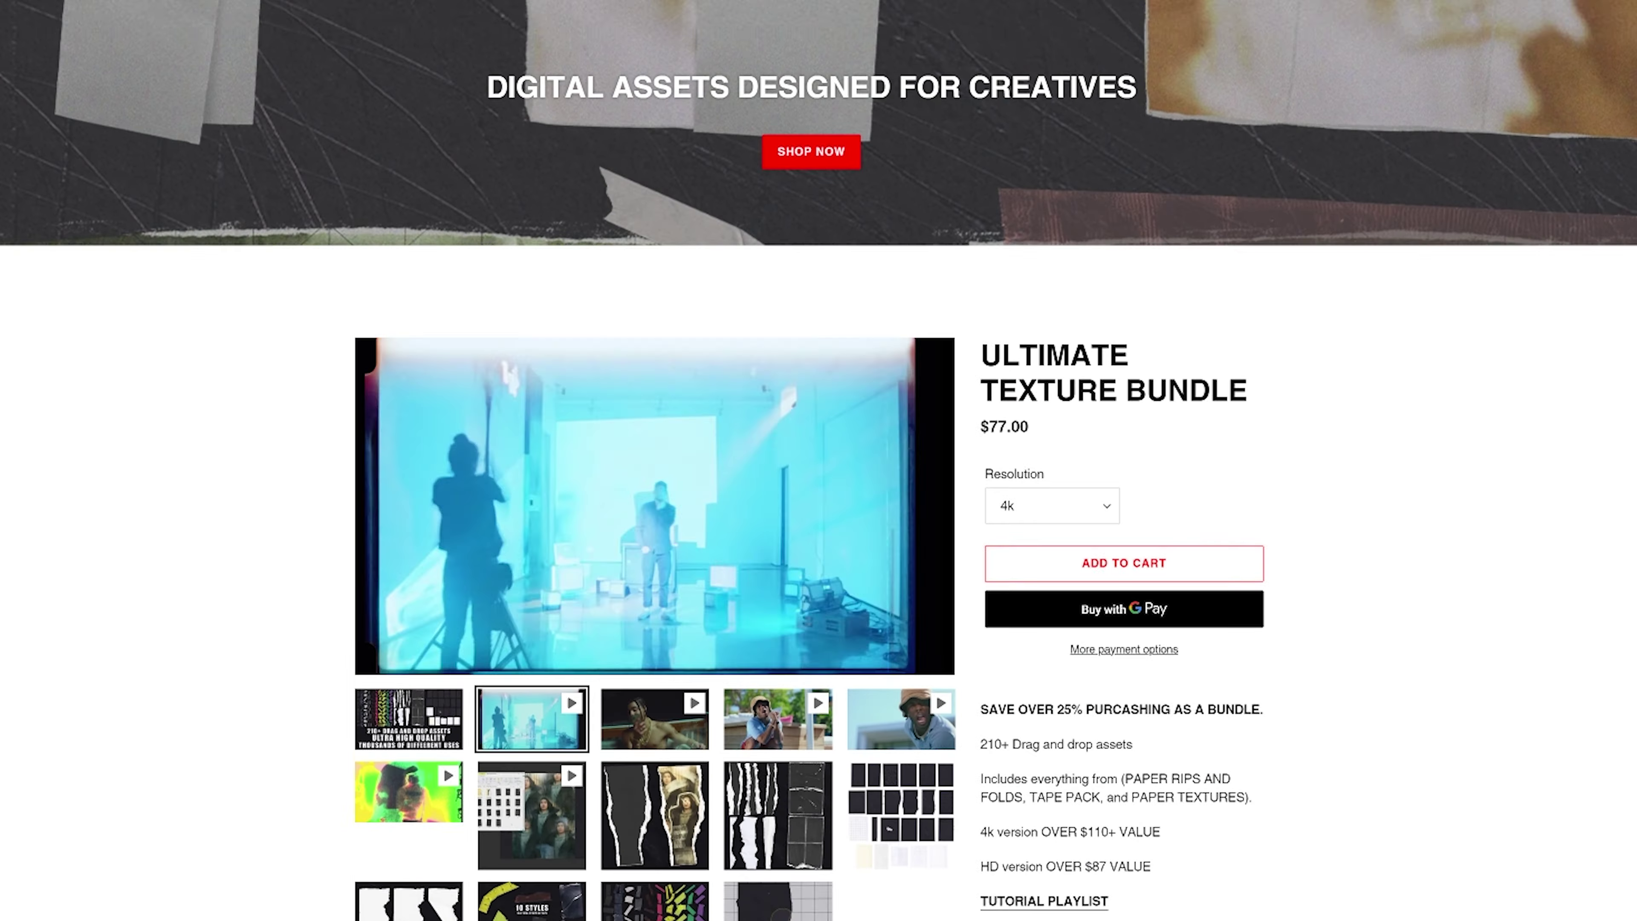
Step: Scroll the store page past Ultimate Texture Bundle, Thermal and CRT Preset Packs to Popular Packs
scroll(819, 461, "down", 5)
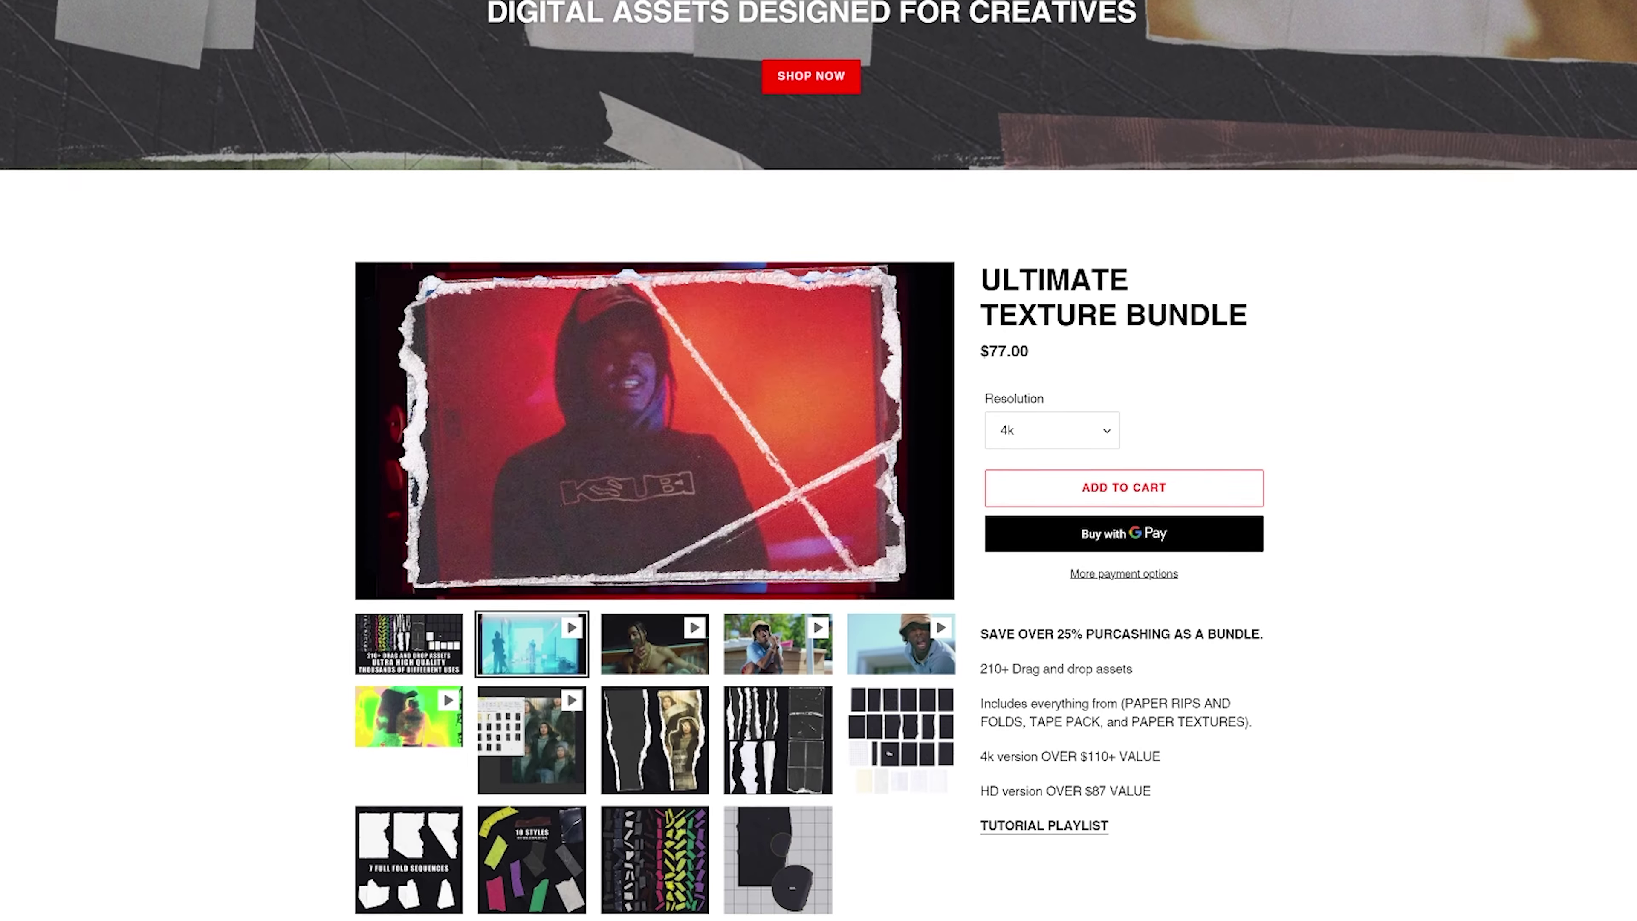
scroll(819, 461, "down", 5)
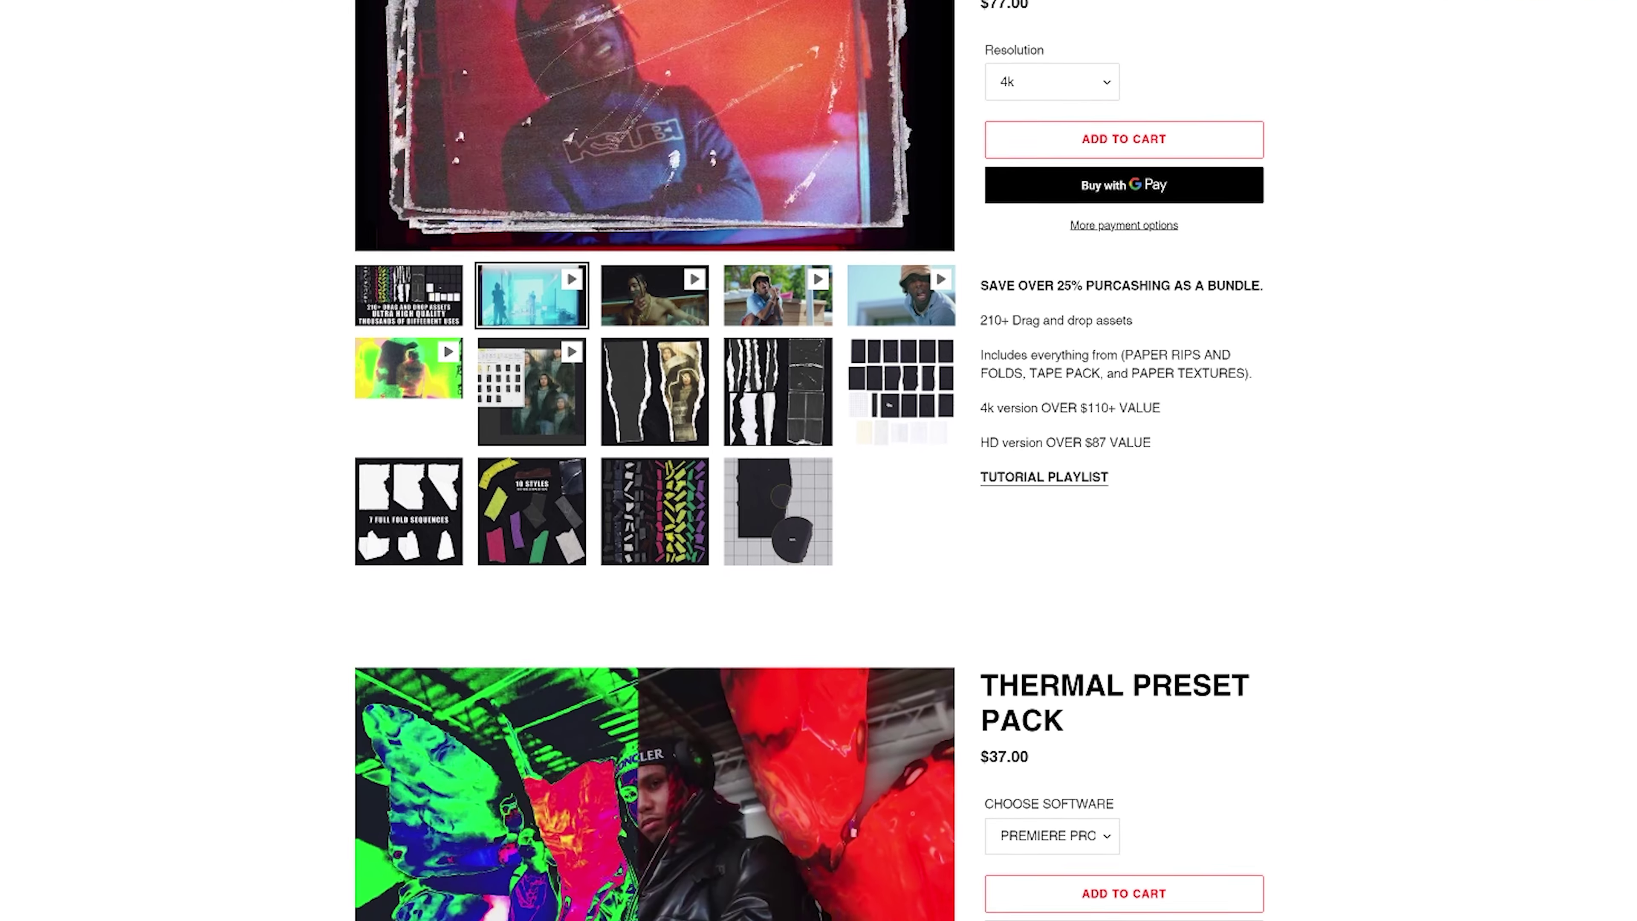
scroll(819, 460, "down", 5)
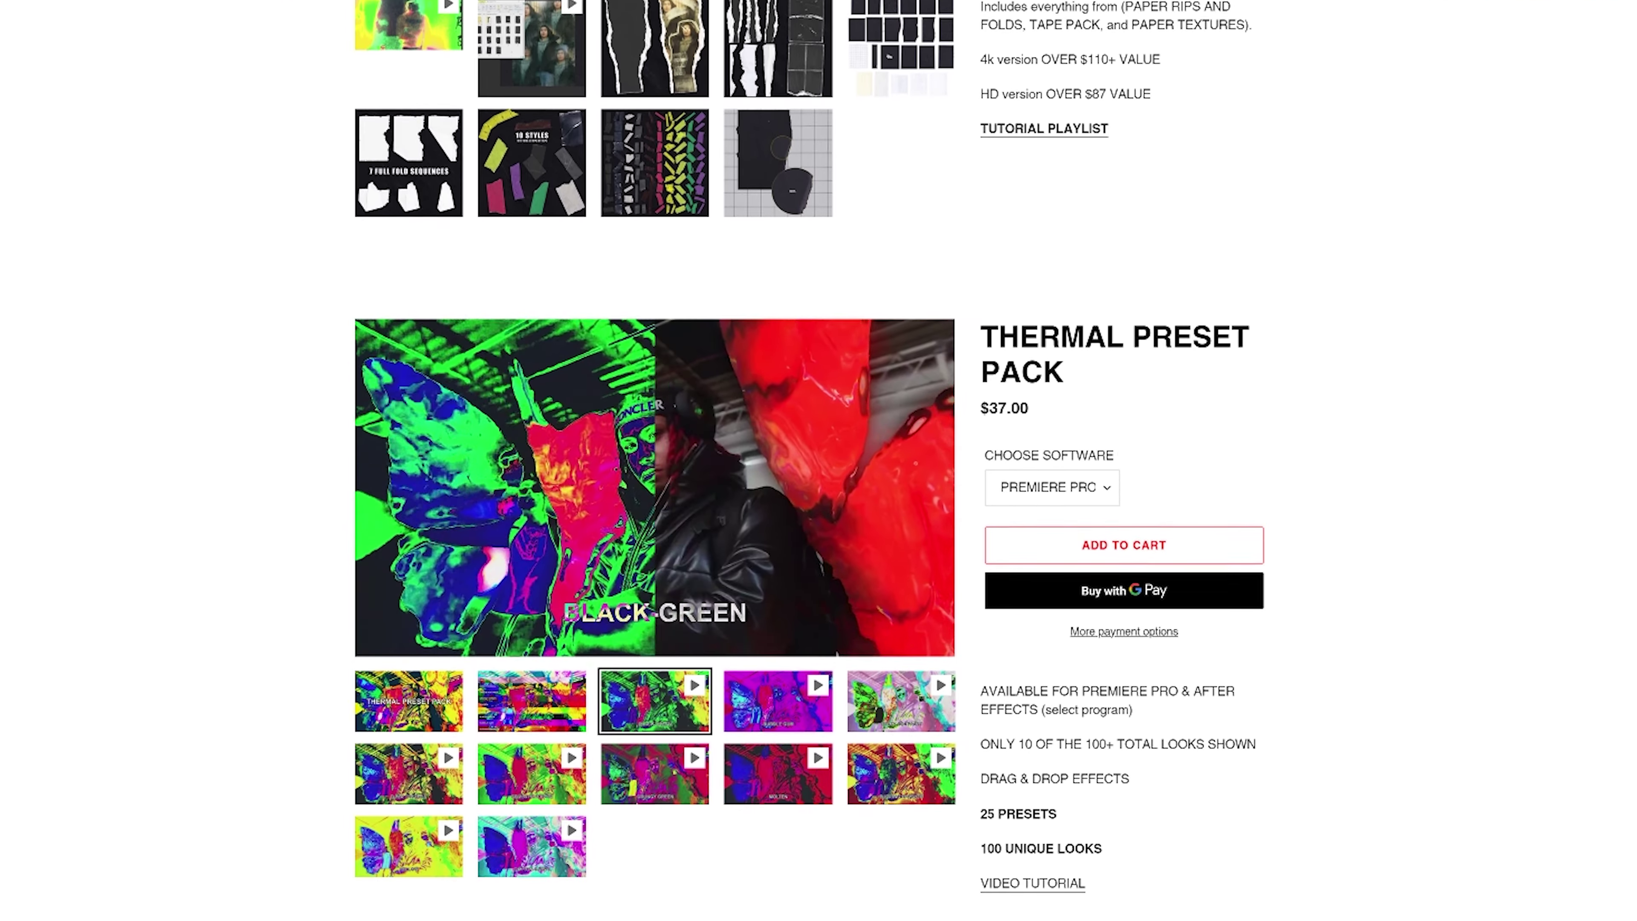
scroll(819, 460, "down", 5)
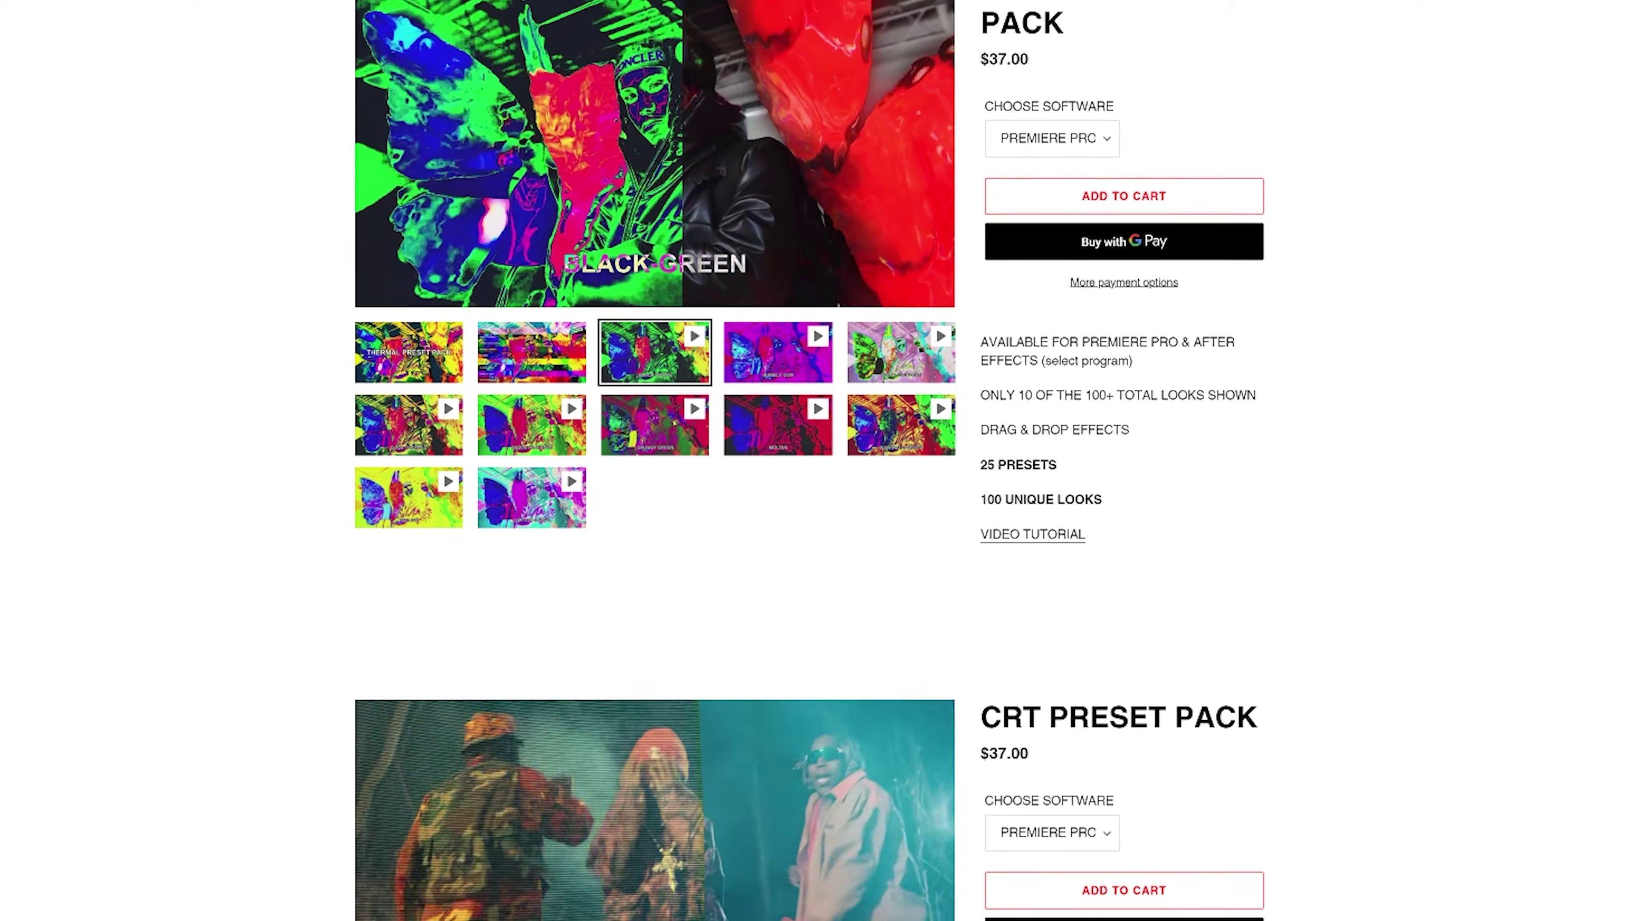
scroll(819, 460, "down", 5)
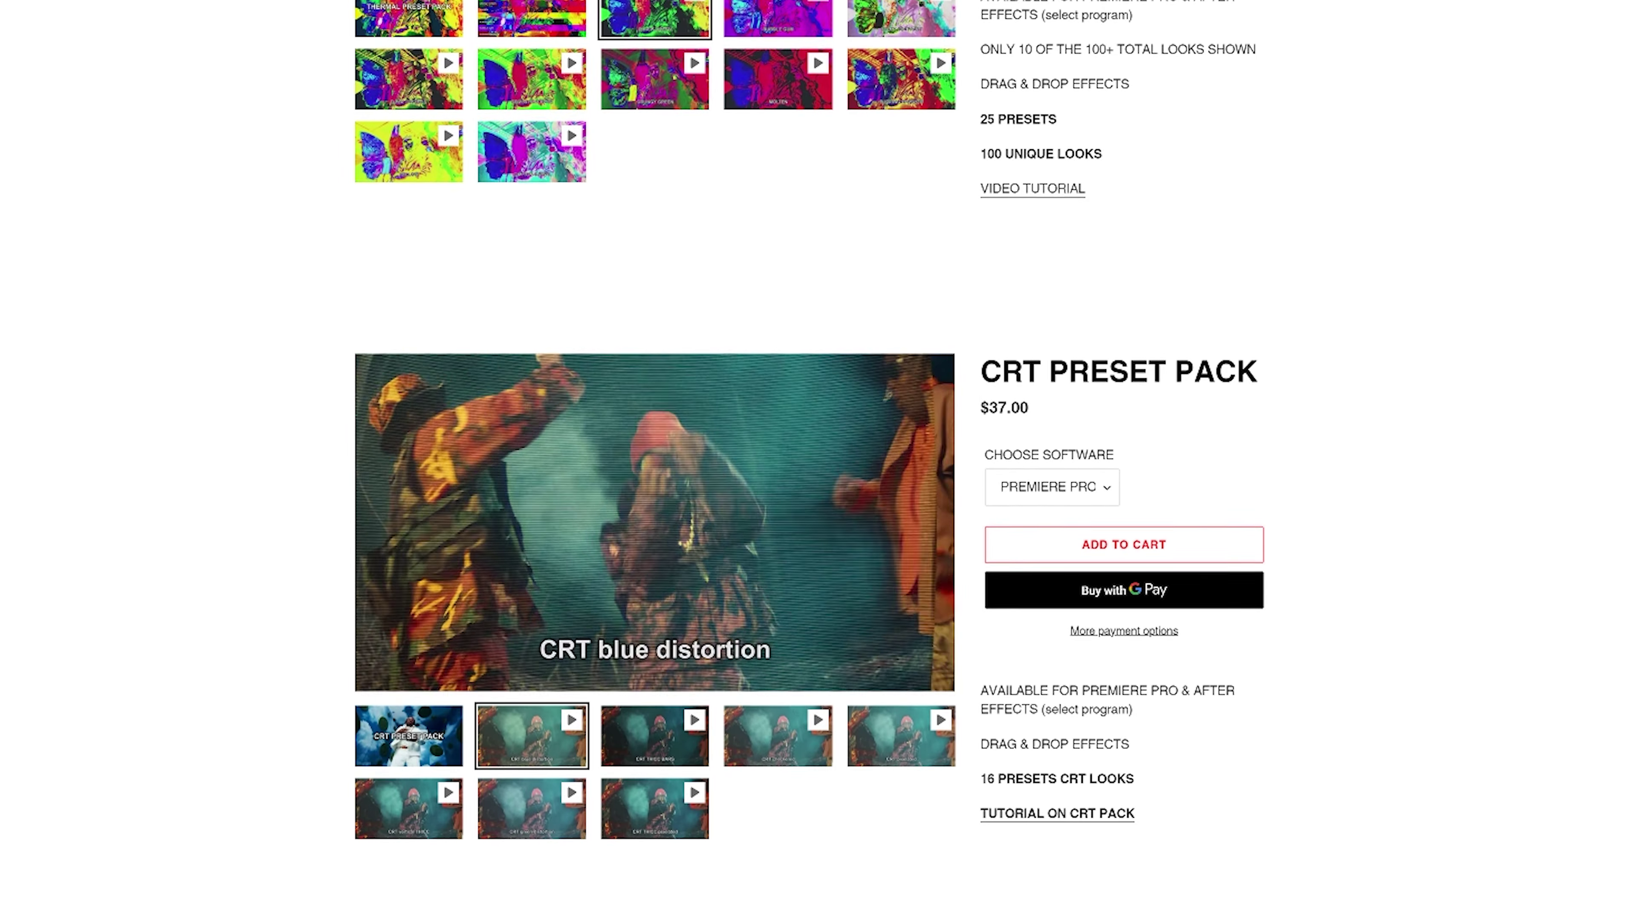
scroll(819, 460, "down", 5)
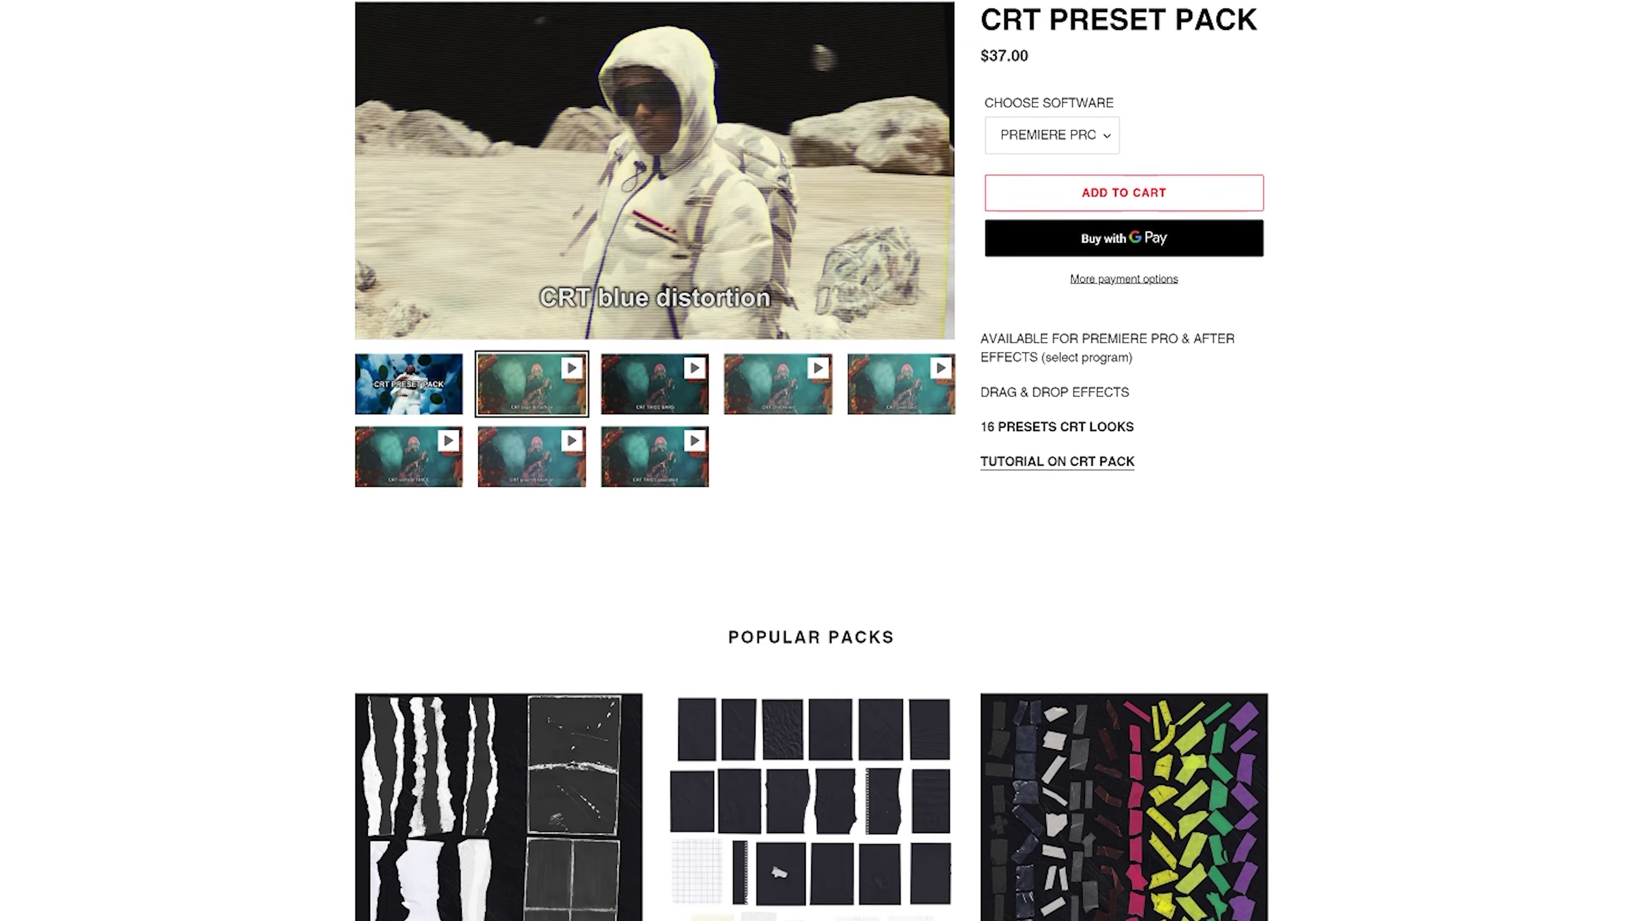
scroll(819, 461, "down", 3)
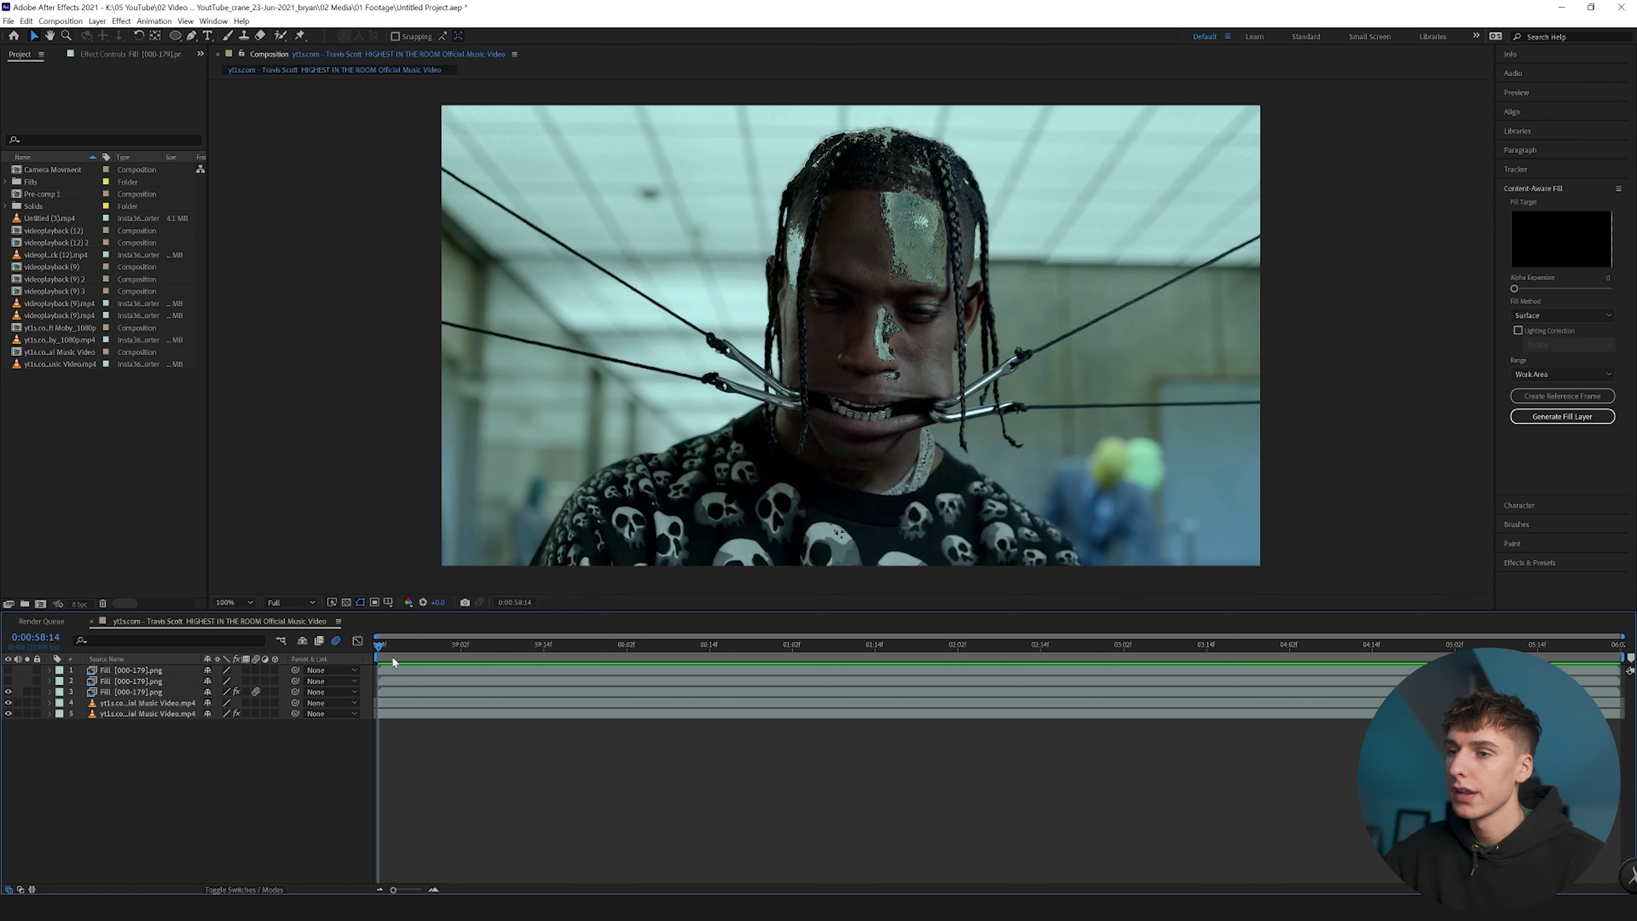
Step: Preview the composition to review the face fill, stopping at 0:00:59:18
key("space")
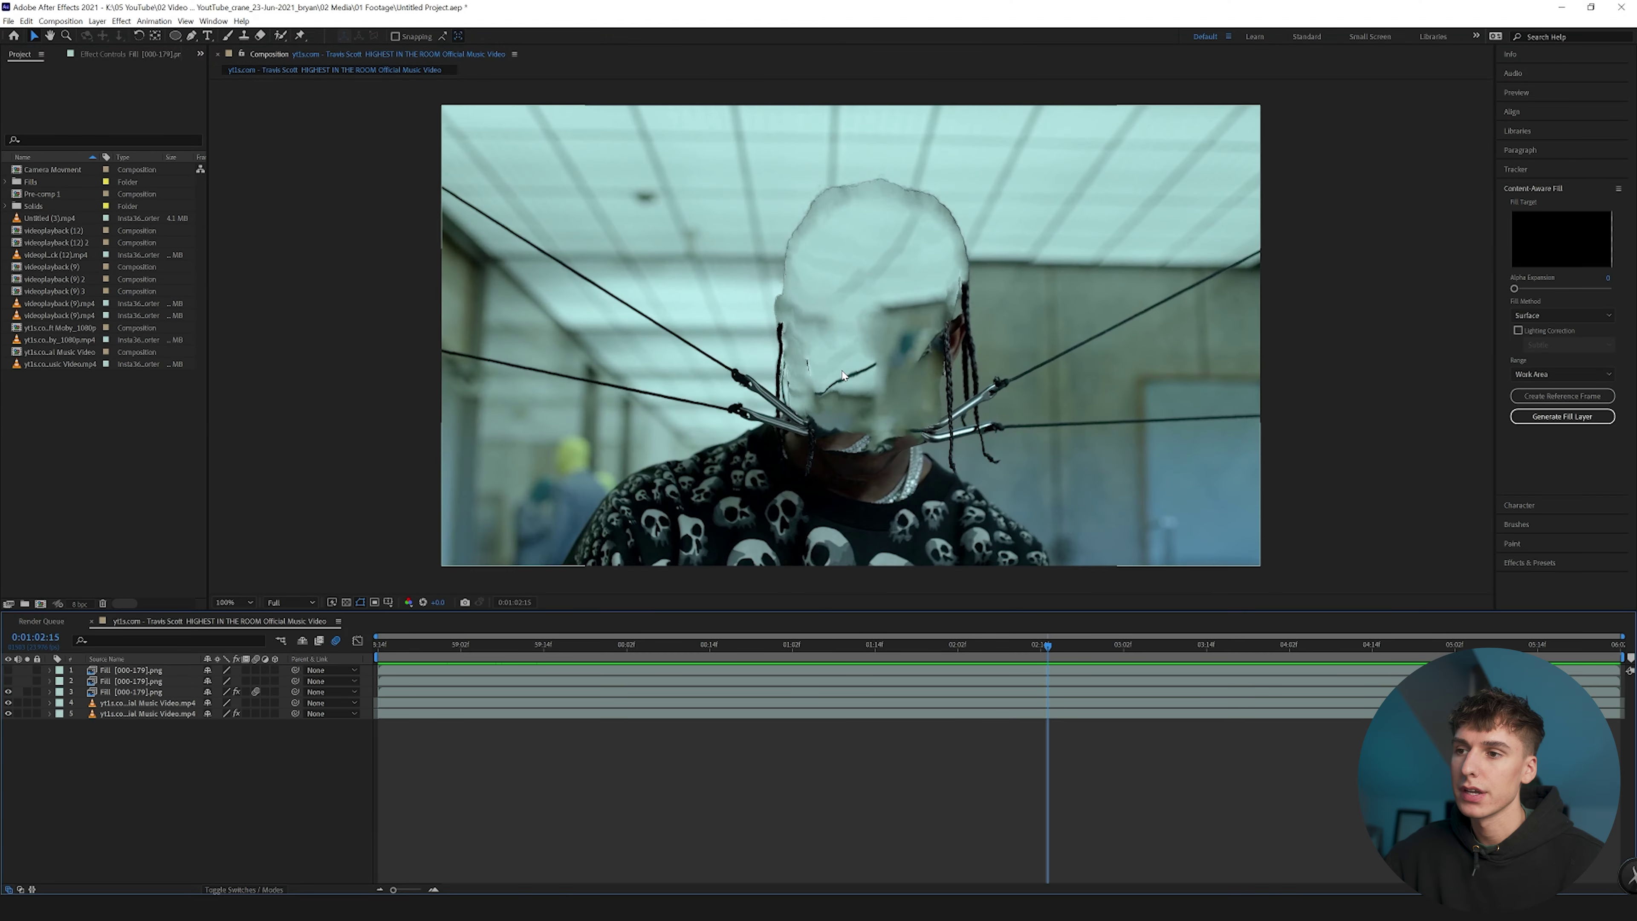
key("space")
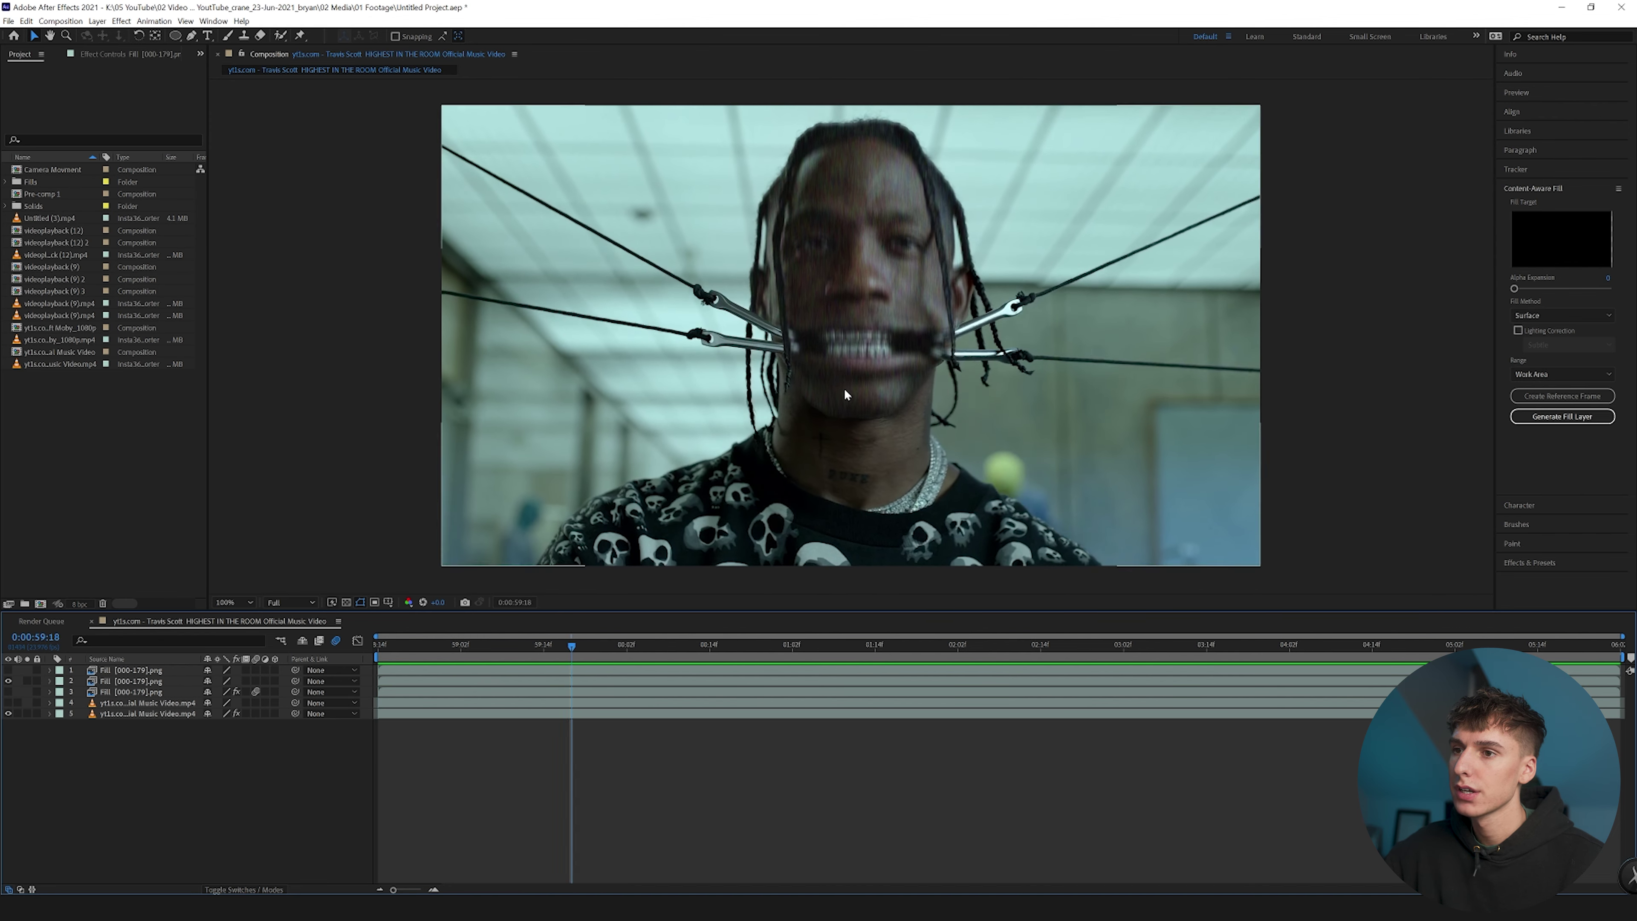
key("space")
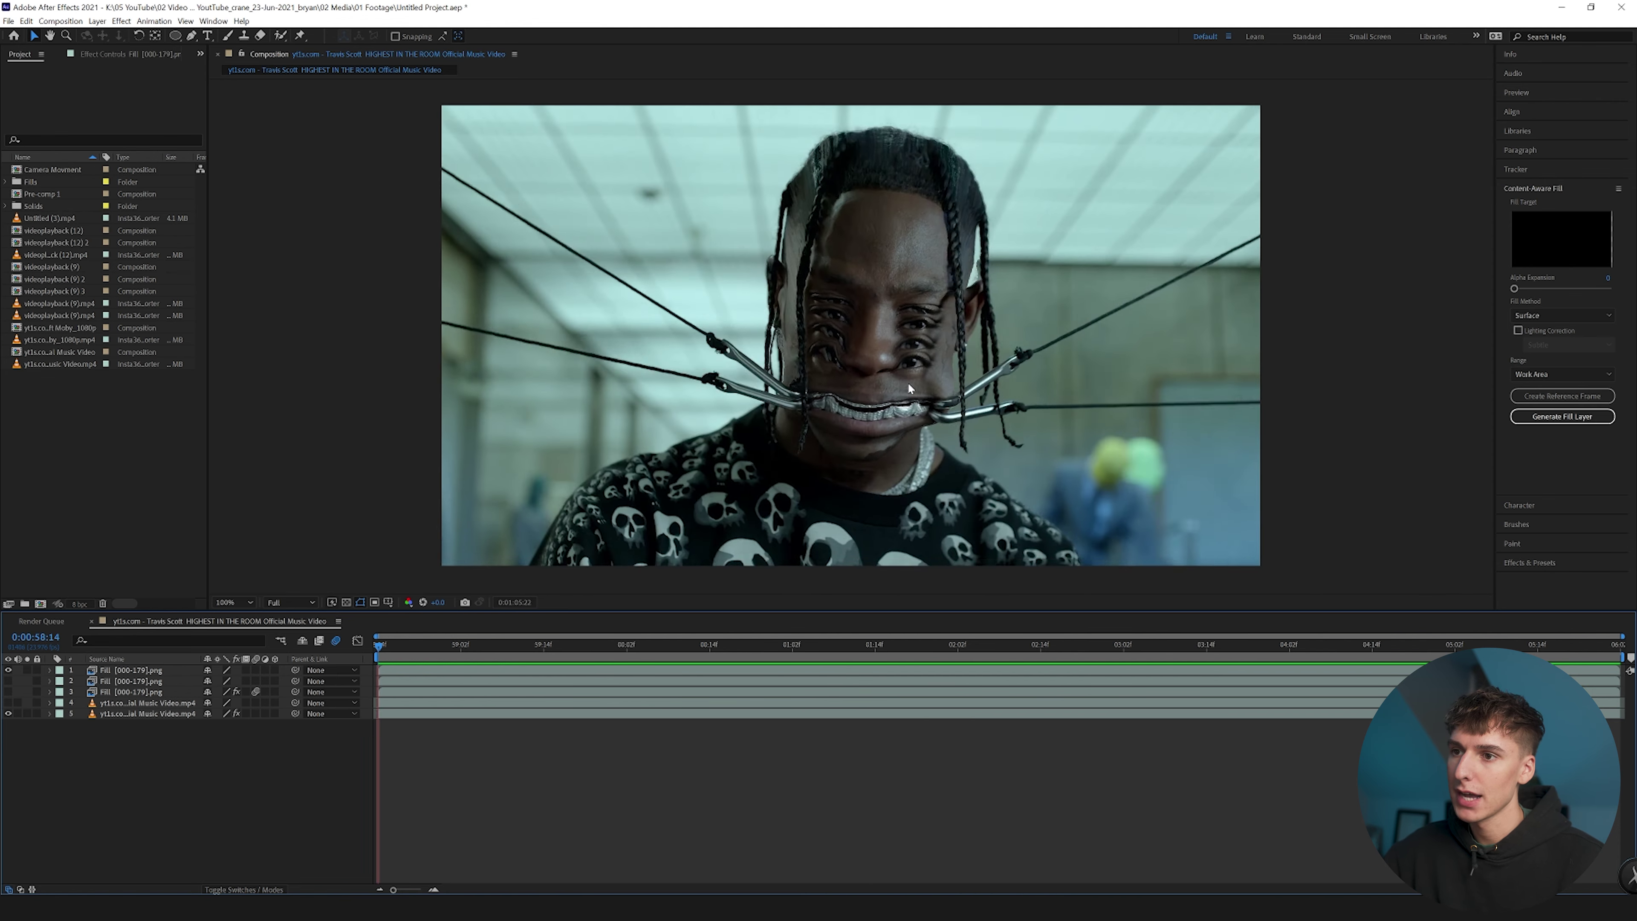
key("space")
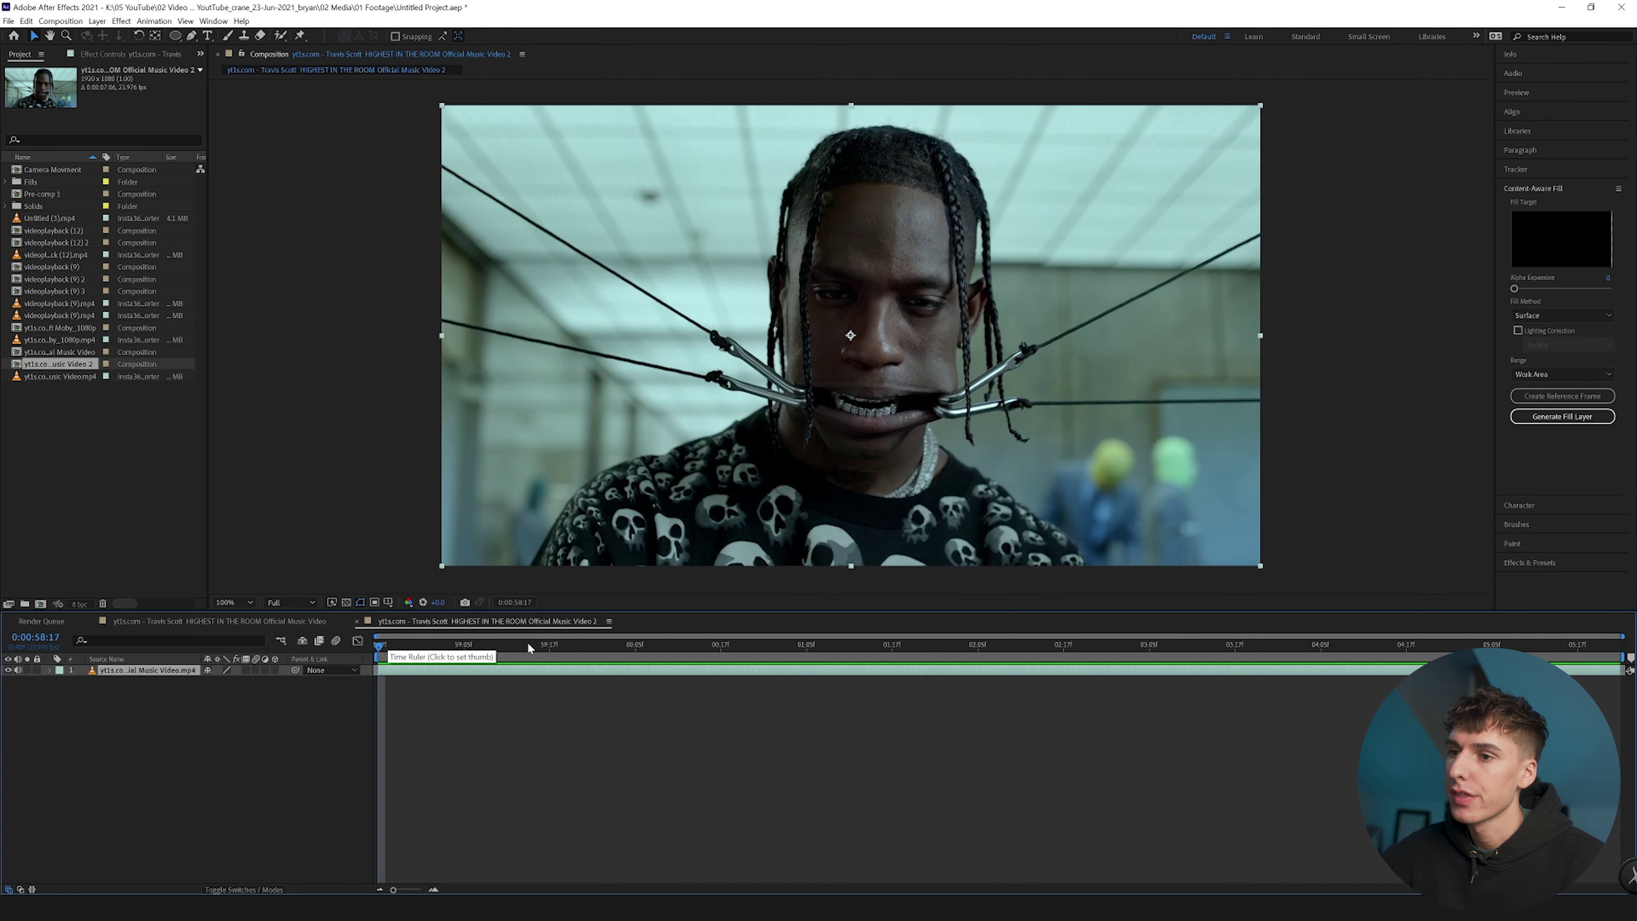
Step: Scrub the footage back to around 0:00:59:03 and select the Roto Brush tool
left_click_drag(462, 646, 1428, 648)
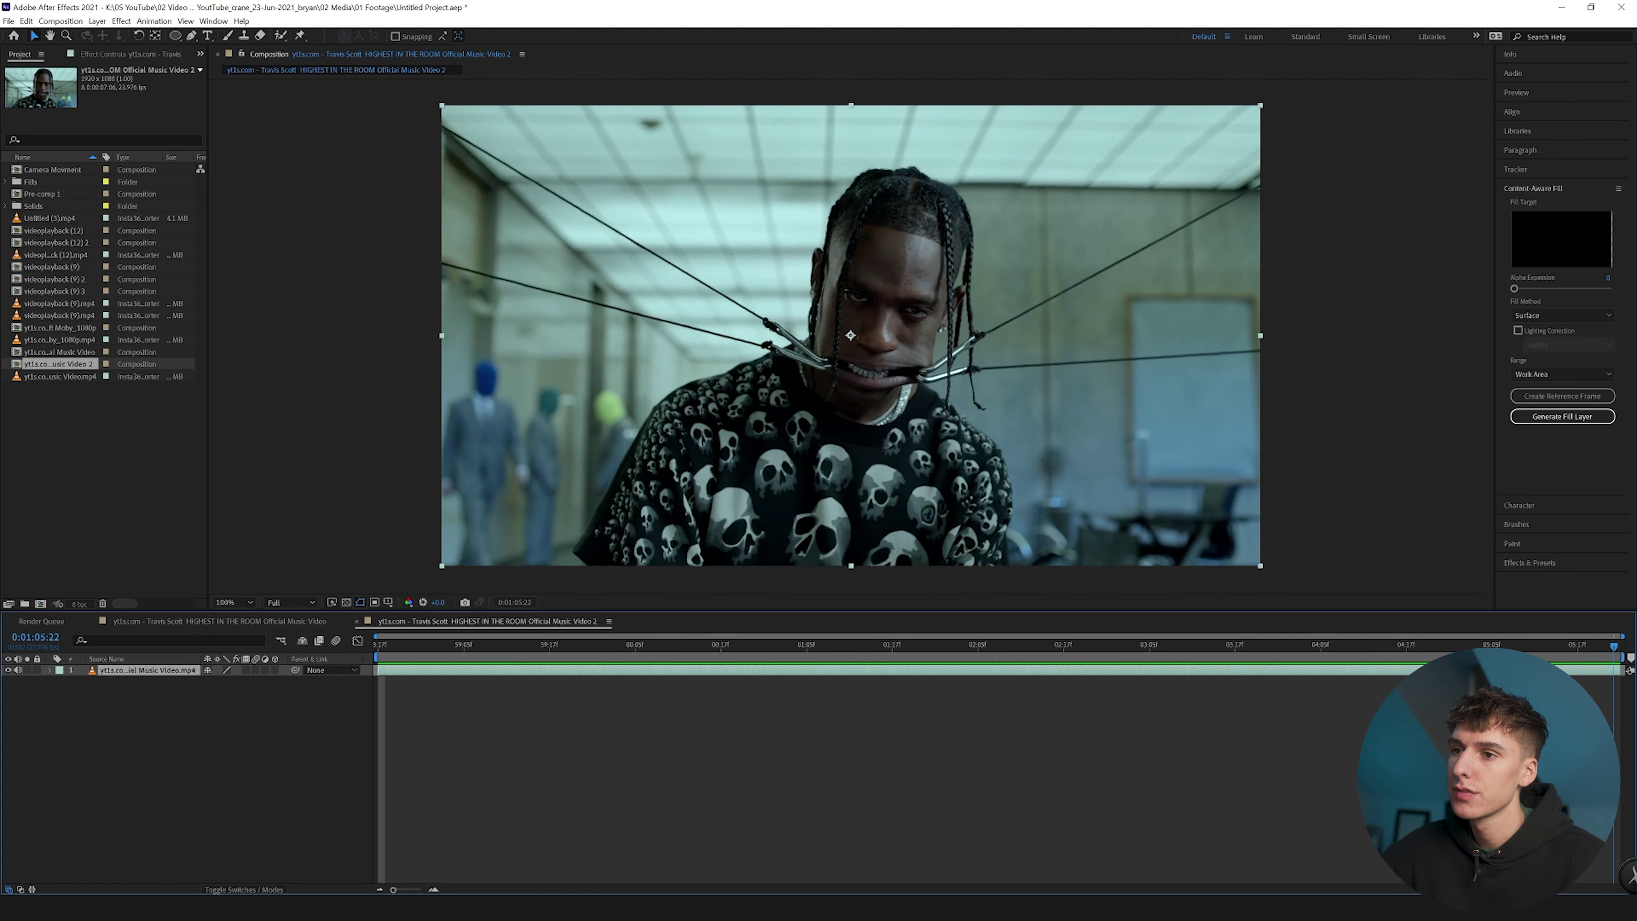
left_click_drag(741, 646, 373, 626)
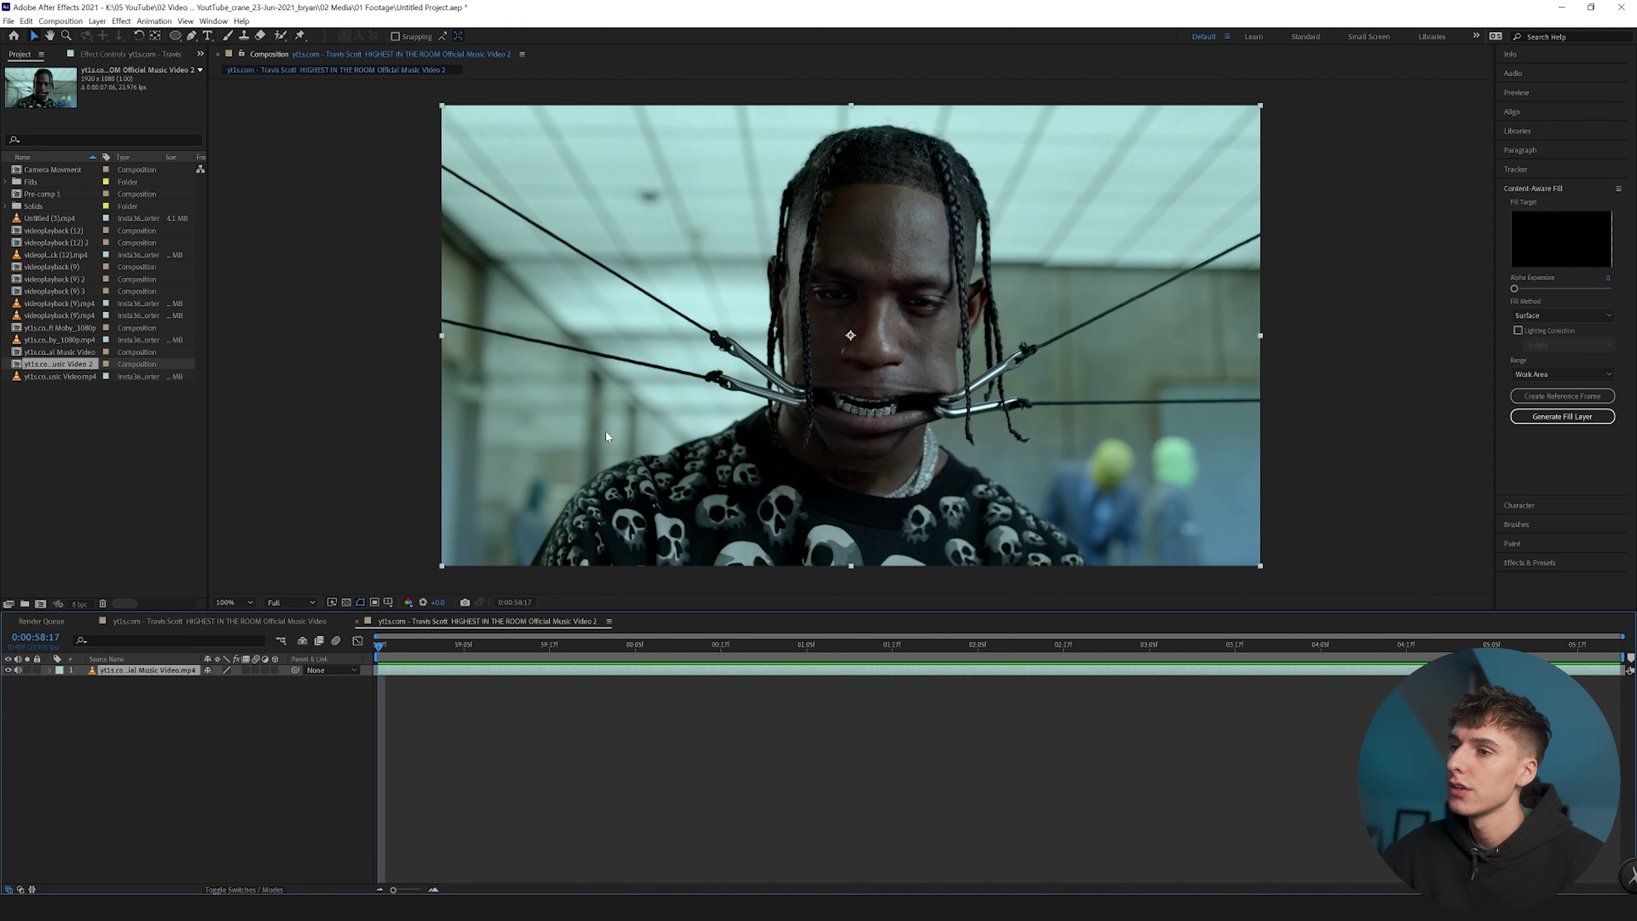
left_click(282, 36)
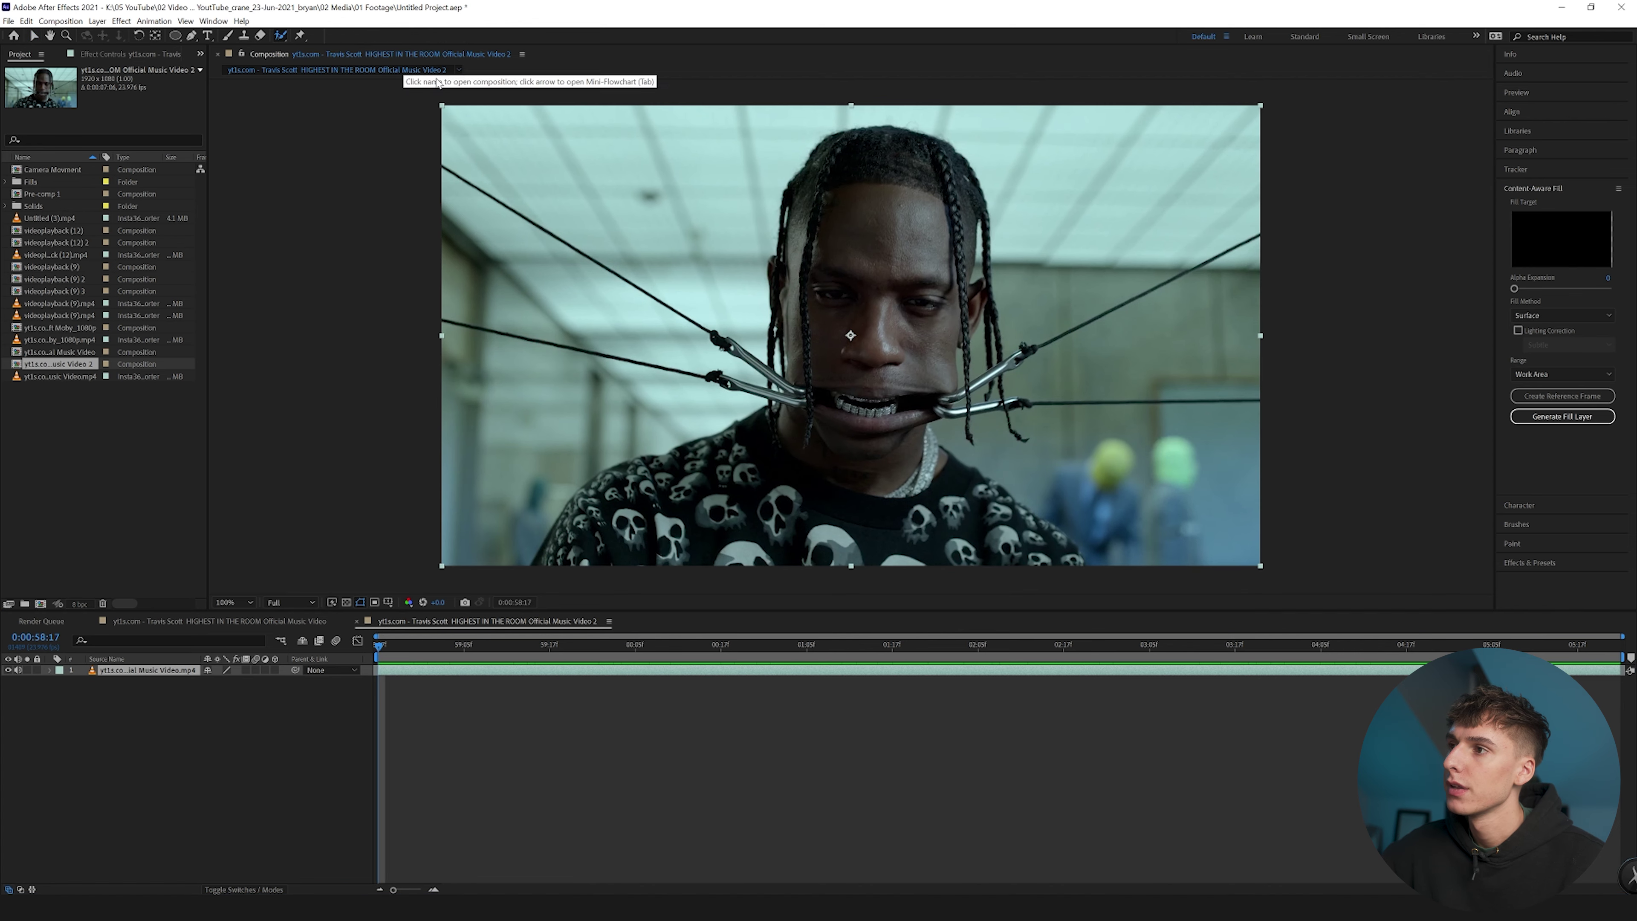
Step: In the Layer viewer, paint a Roto Brush selection over forehead, hair and chin, excluding the neck
double_click(864, 333)
left_click_drag(891, 173, 894, 224)
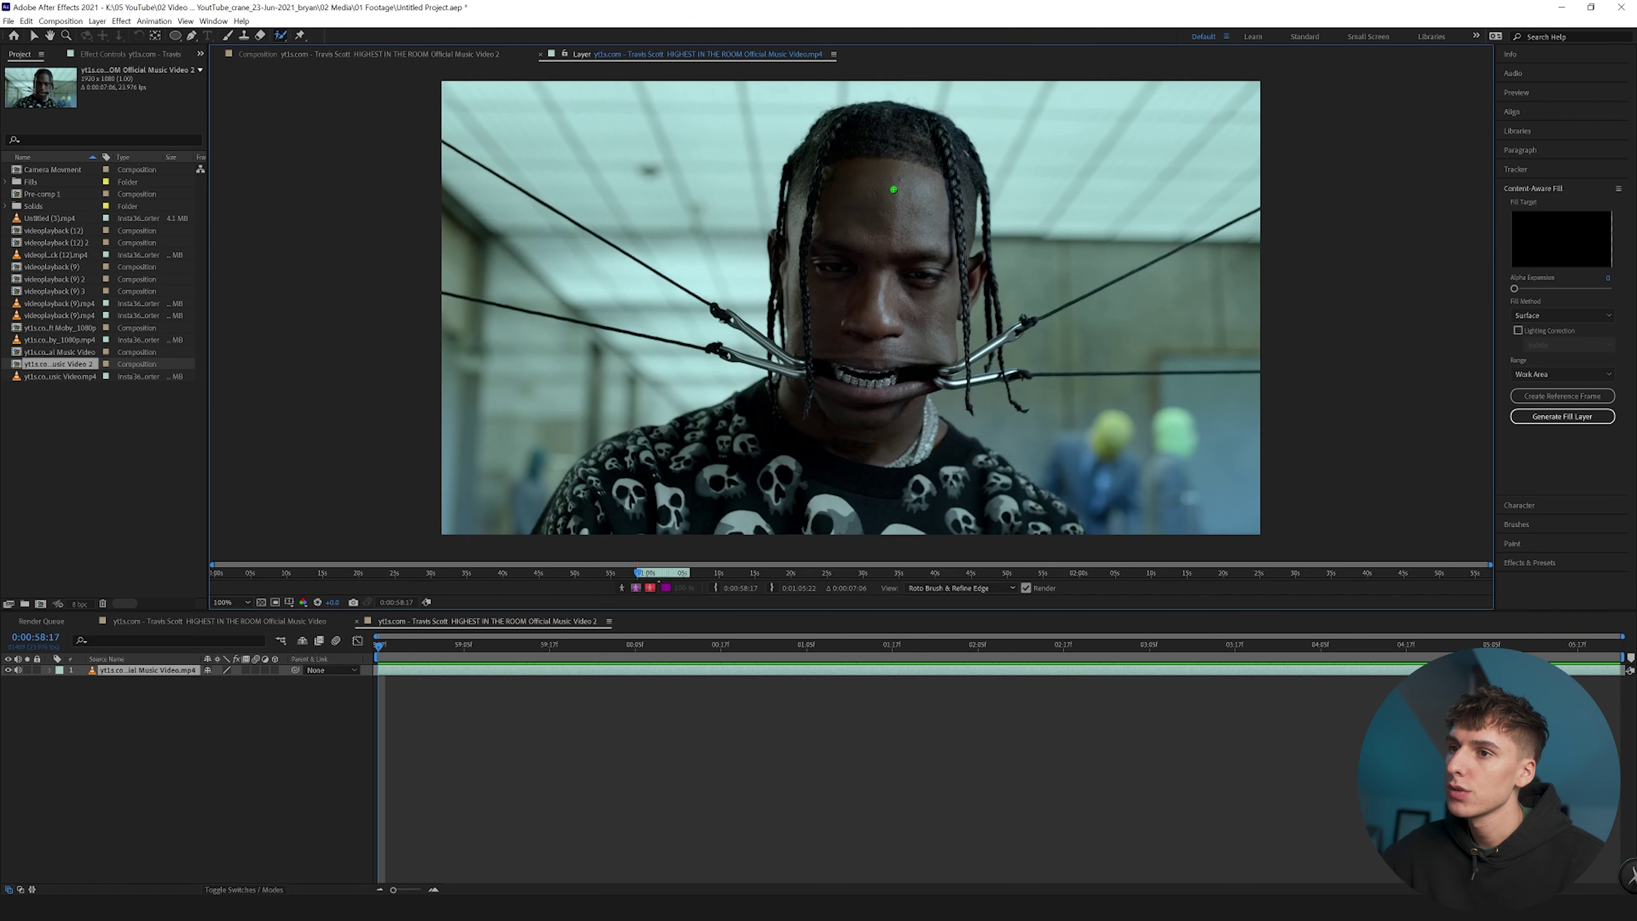
left_click_drag(973, 158, 975, 161)
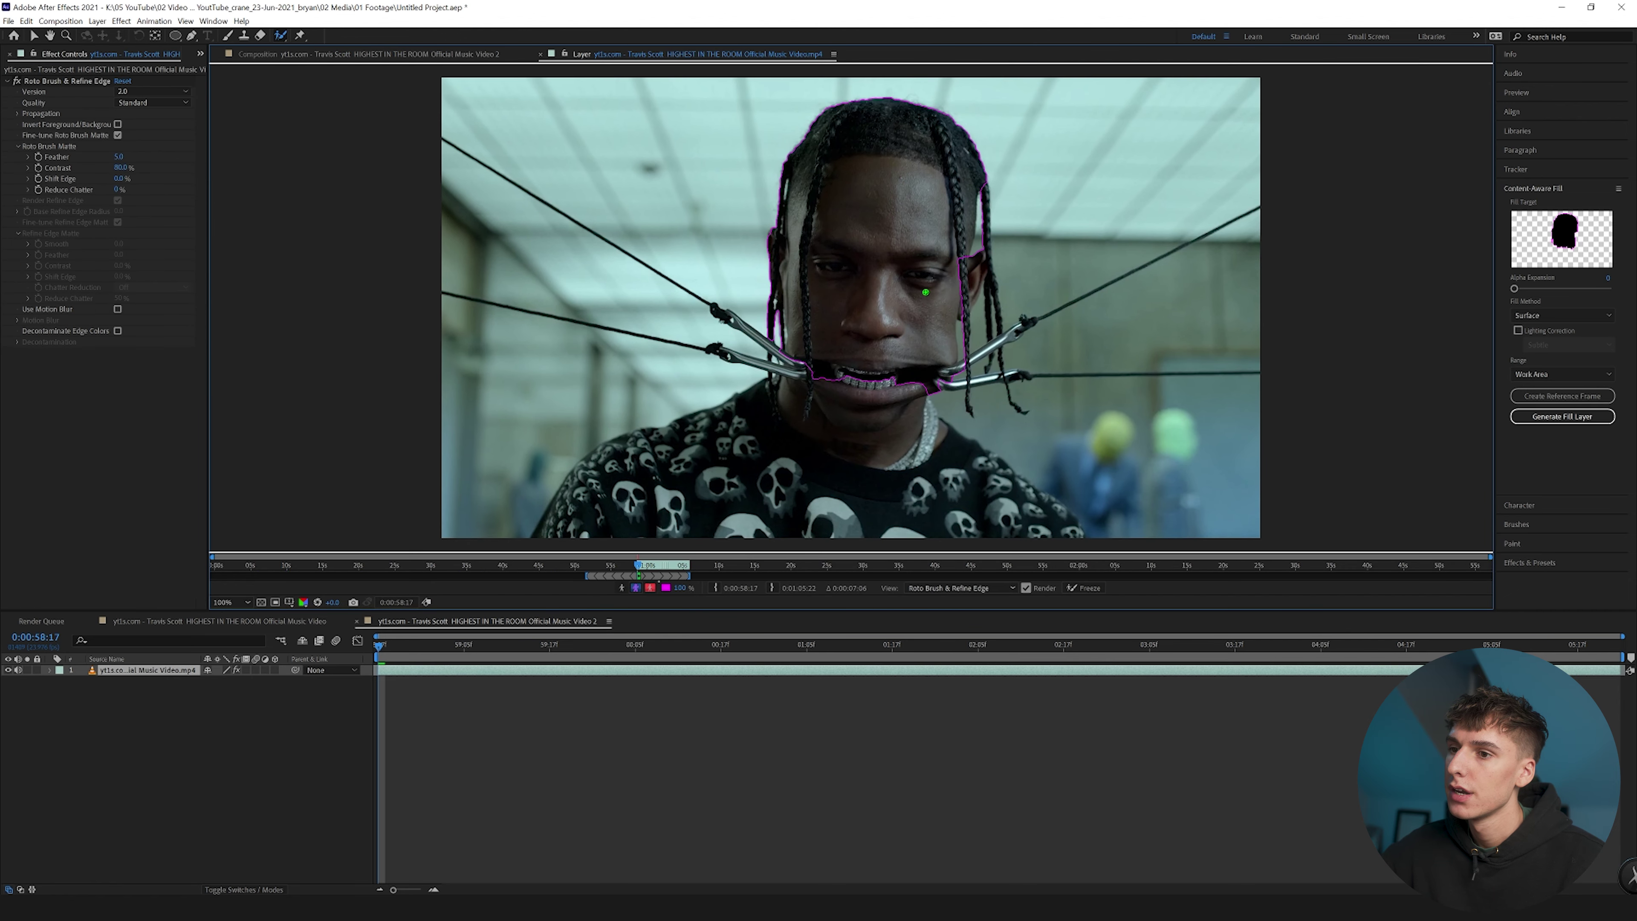
left_click_drag(884, 408, 909, 406)
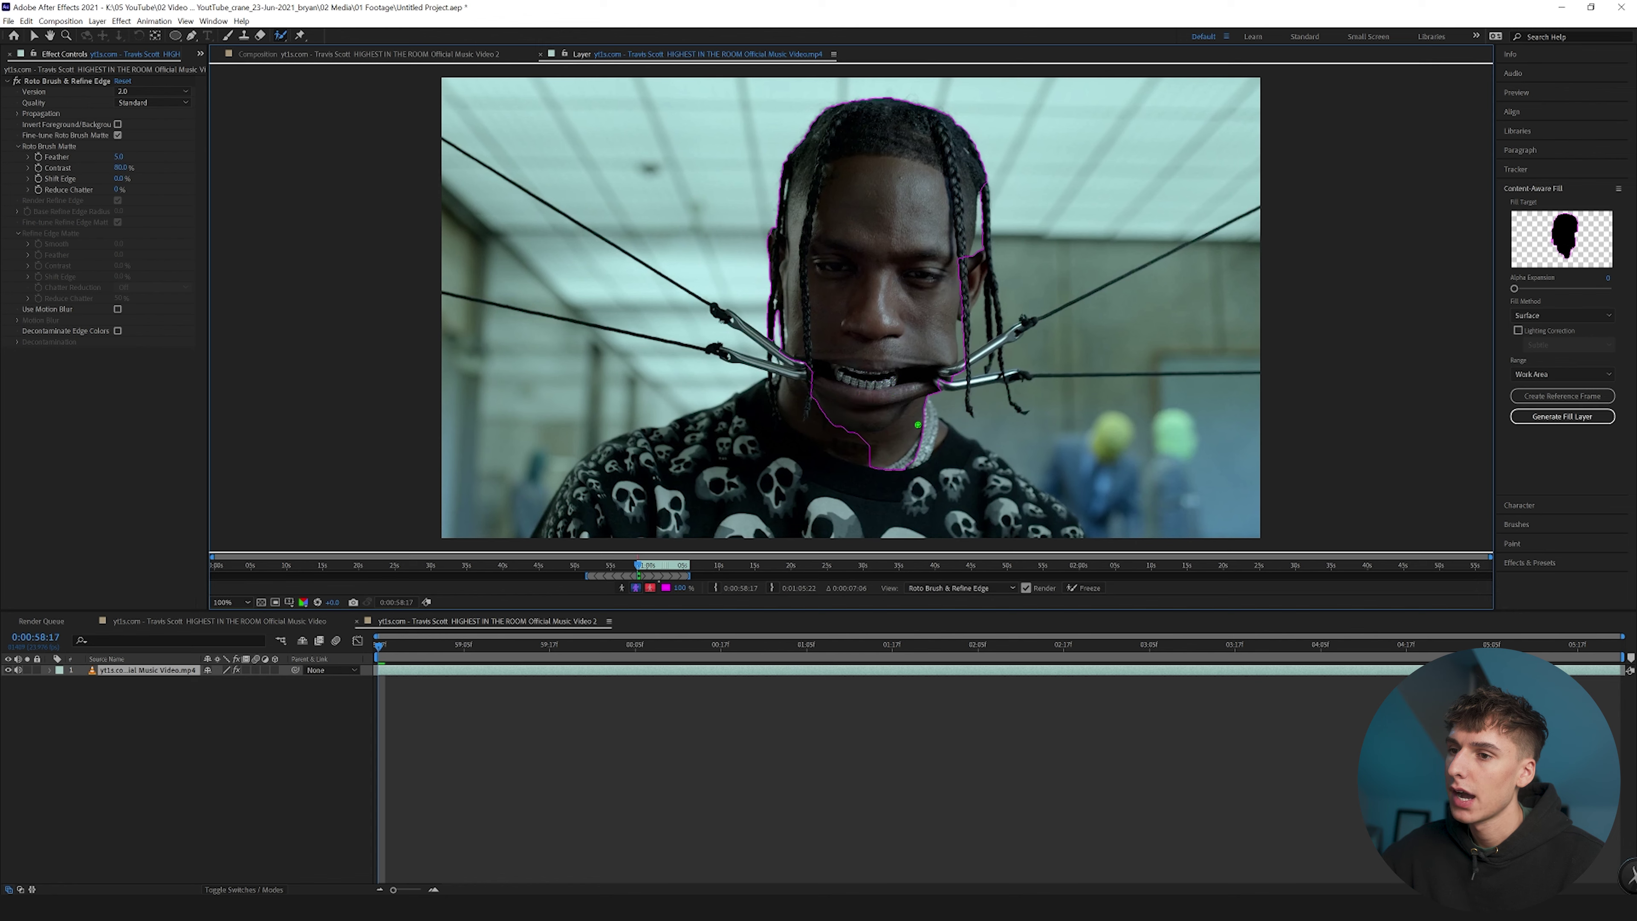
left_click_drag(881, 440, 893, 405)
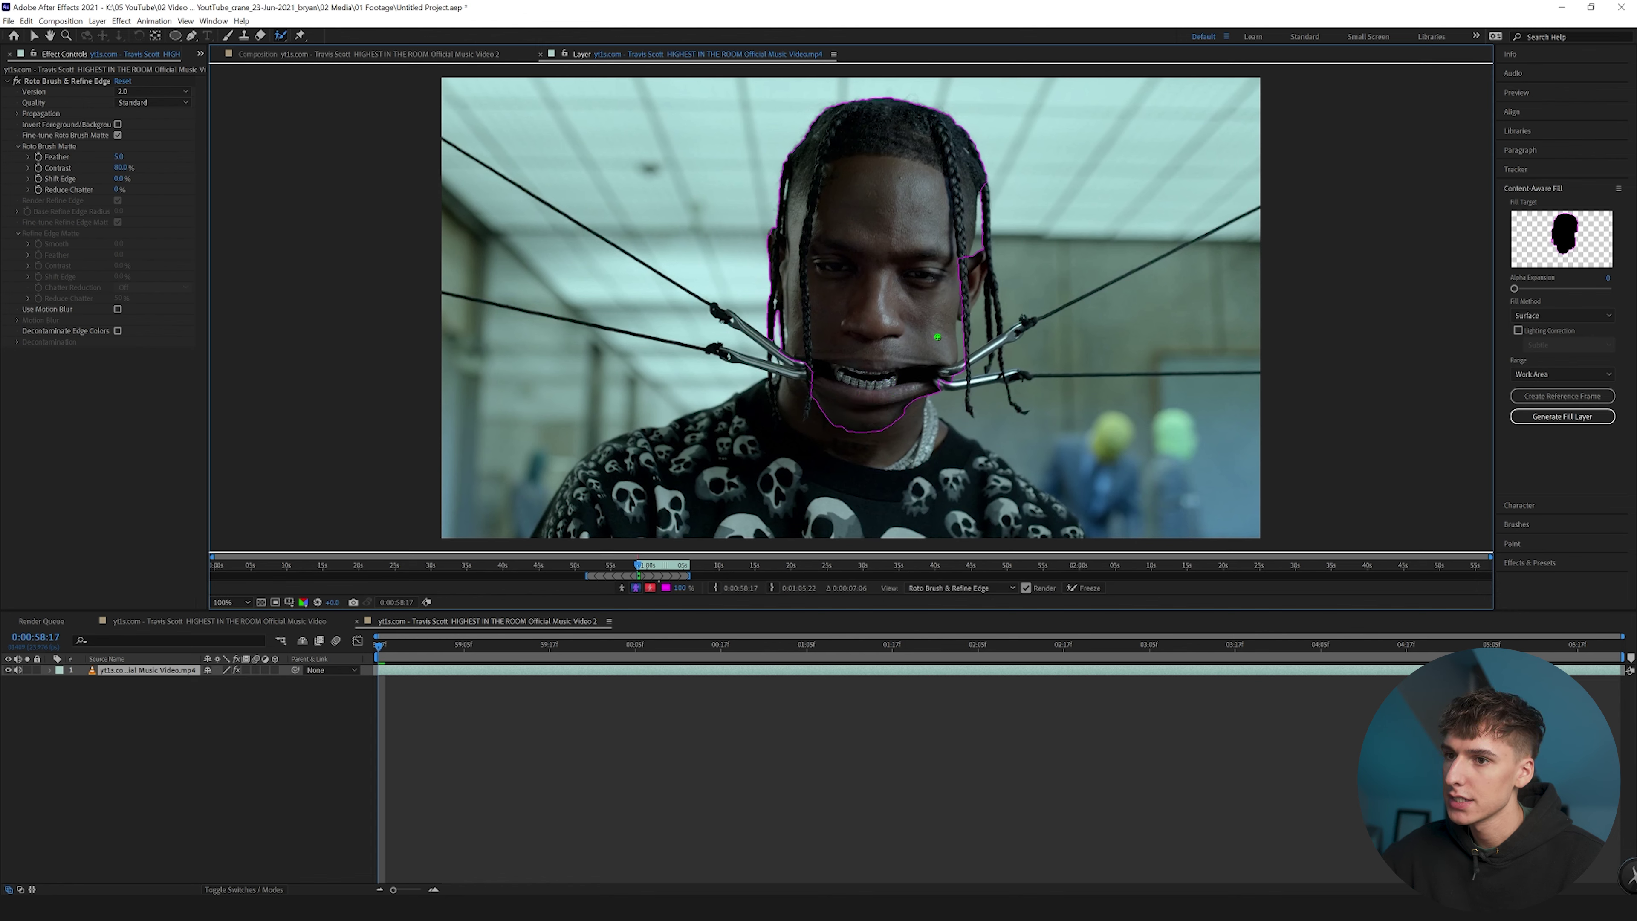
Step: Subtract the right-side braids from the matte and play the clip to propagate it
mouse_move(988, 308)
left_mouse_down()
mouse_move(968, 320)
mouse_move(982, 273)
left_mouse_up()
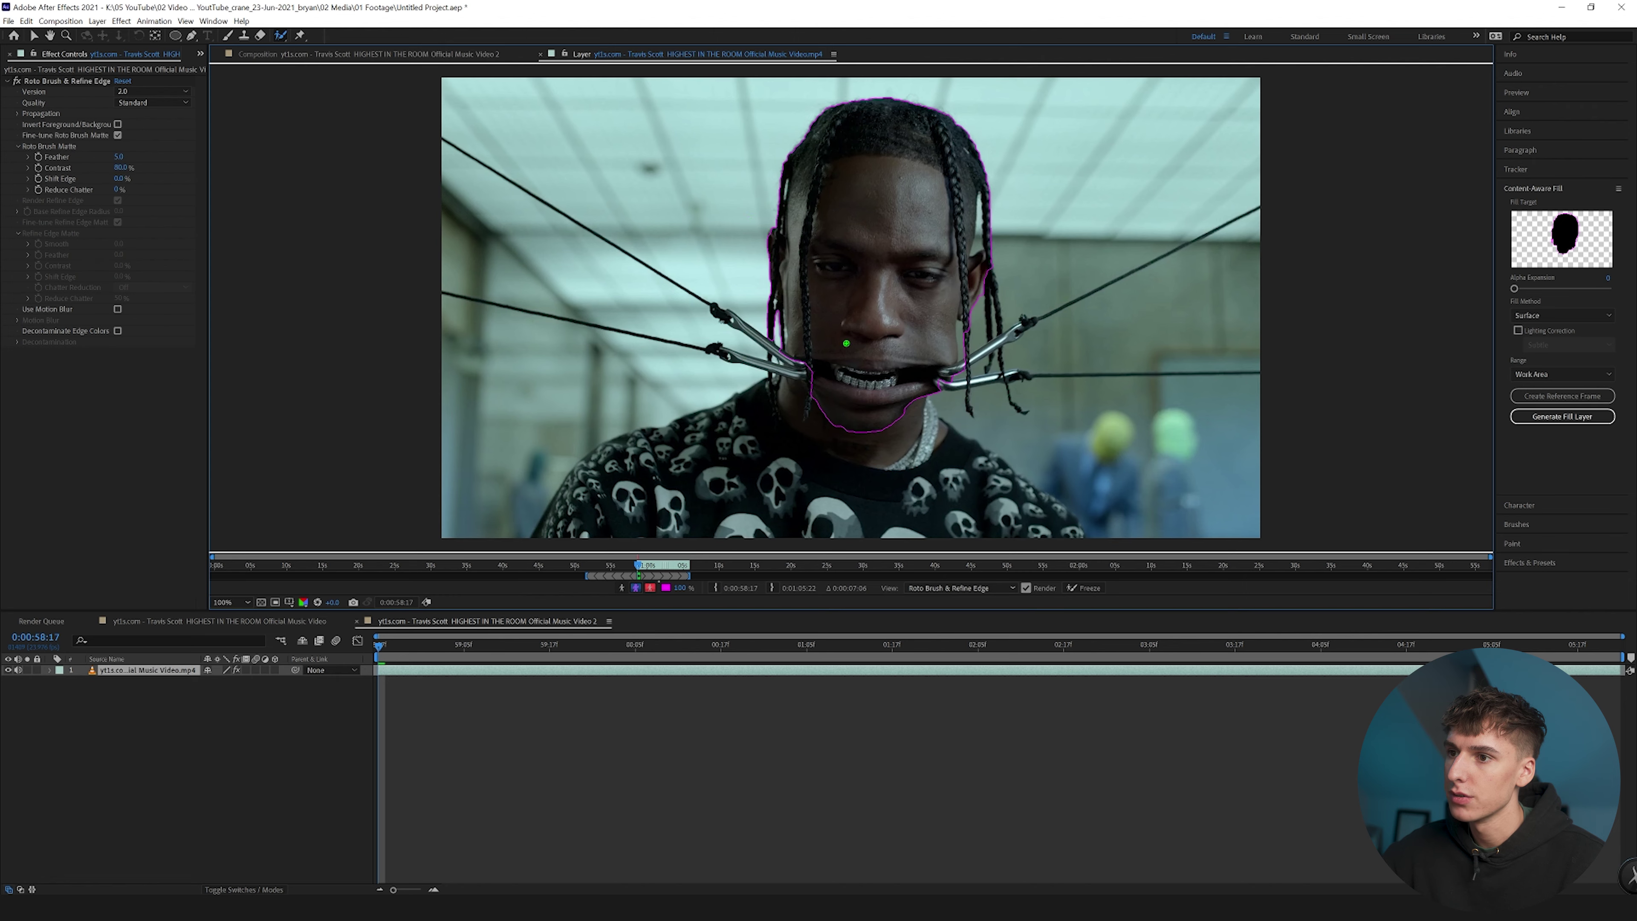
left_click(1568, 96)
left_click(1561, 111)
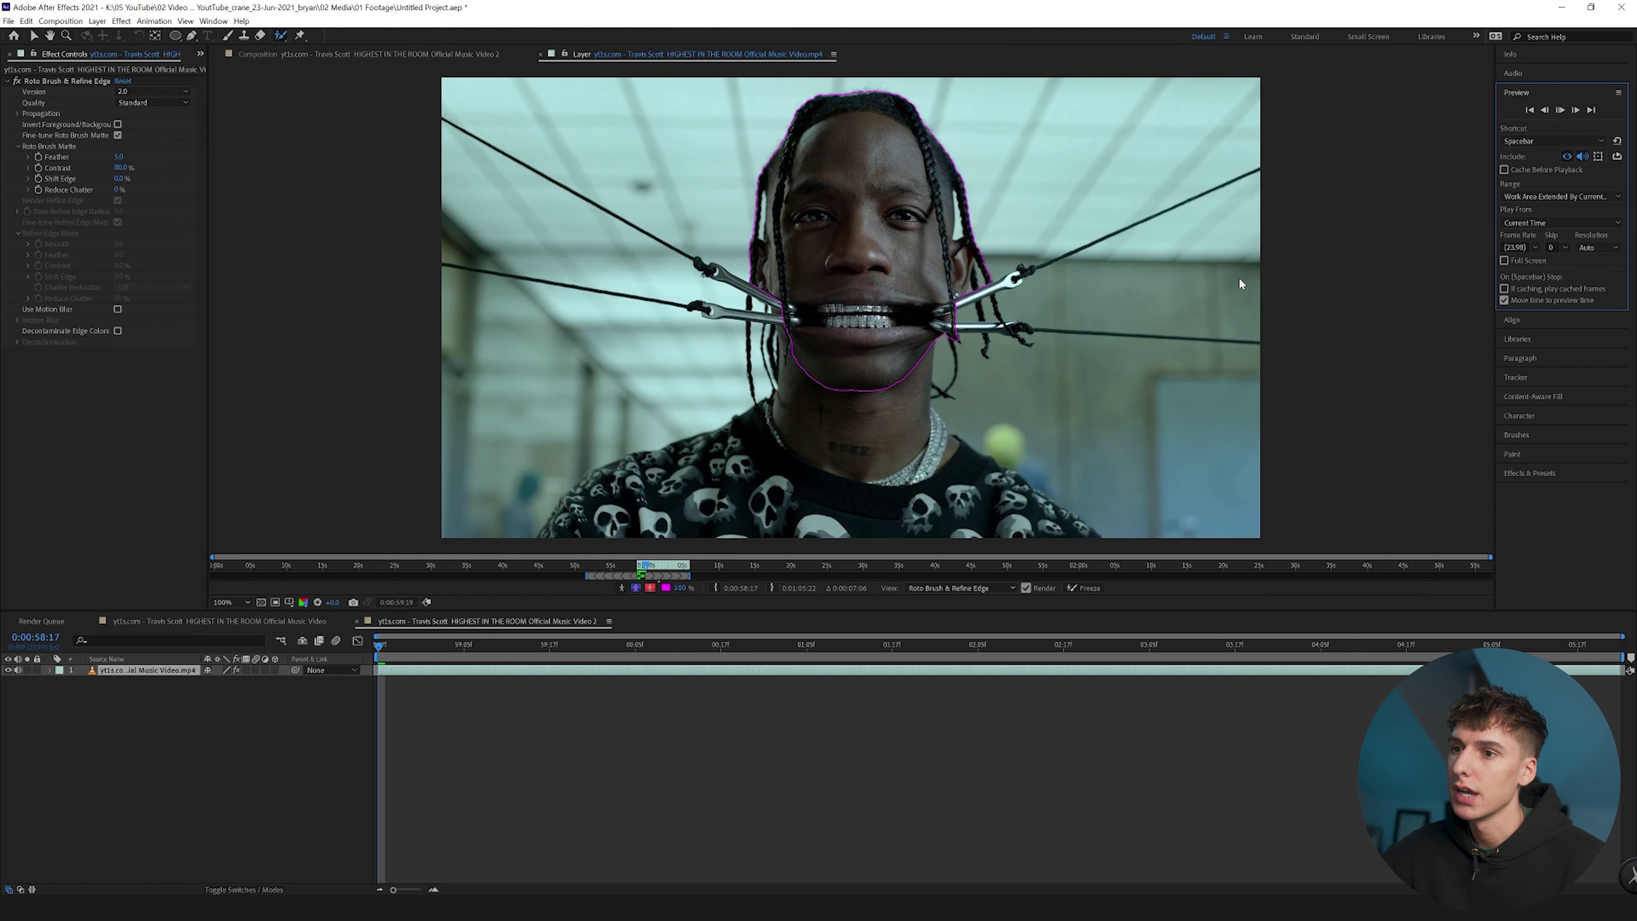
key("space")
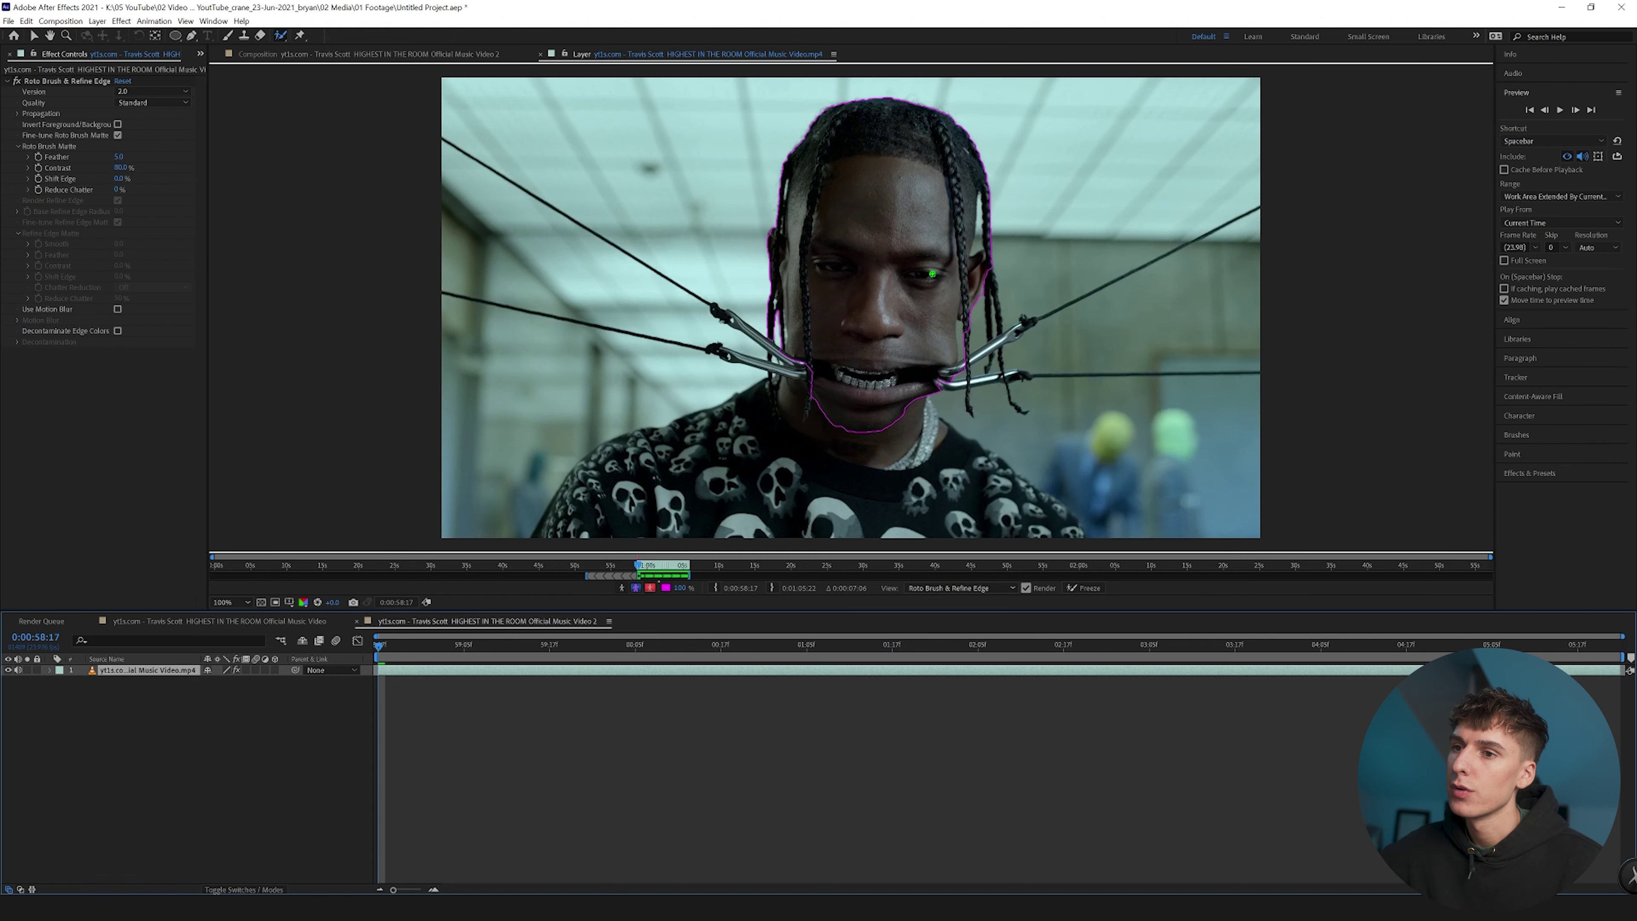
Step: Check a later frame, invert the matte so the head is cut out, and freeze it
left_click_drag(1121, 648, 761, 634)
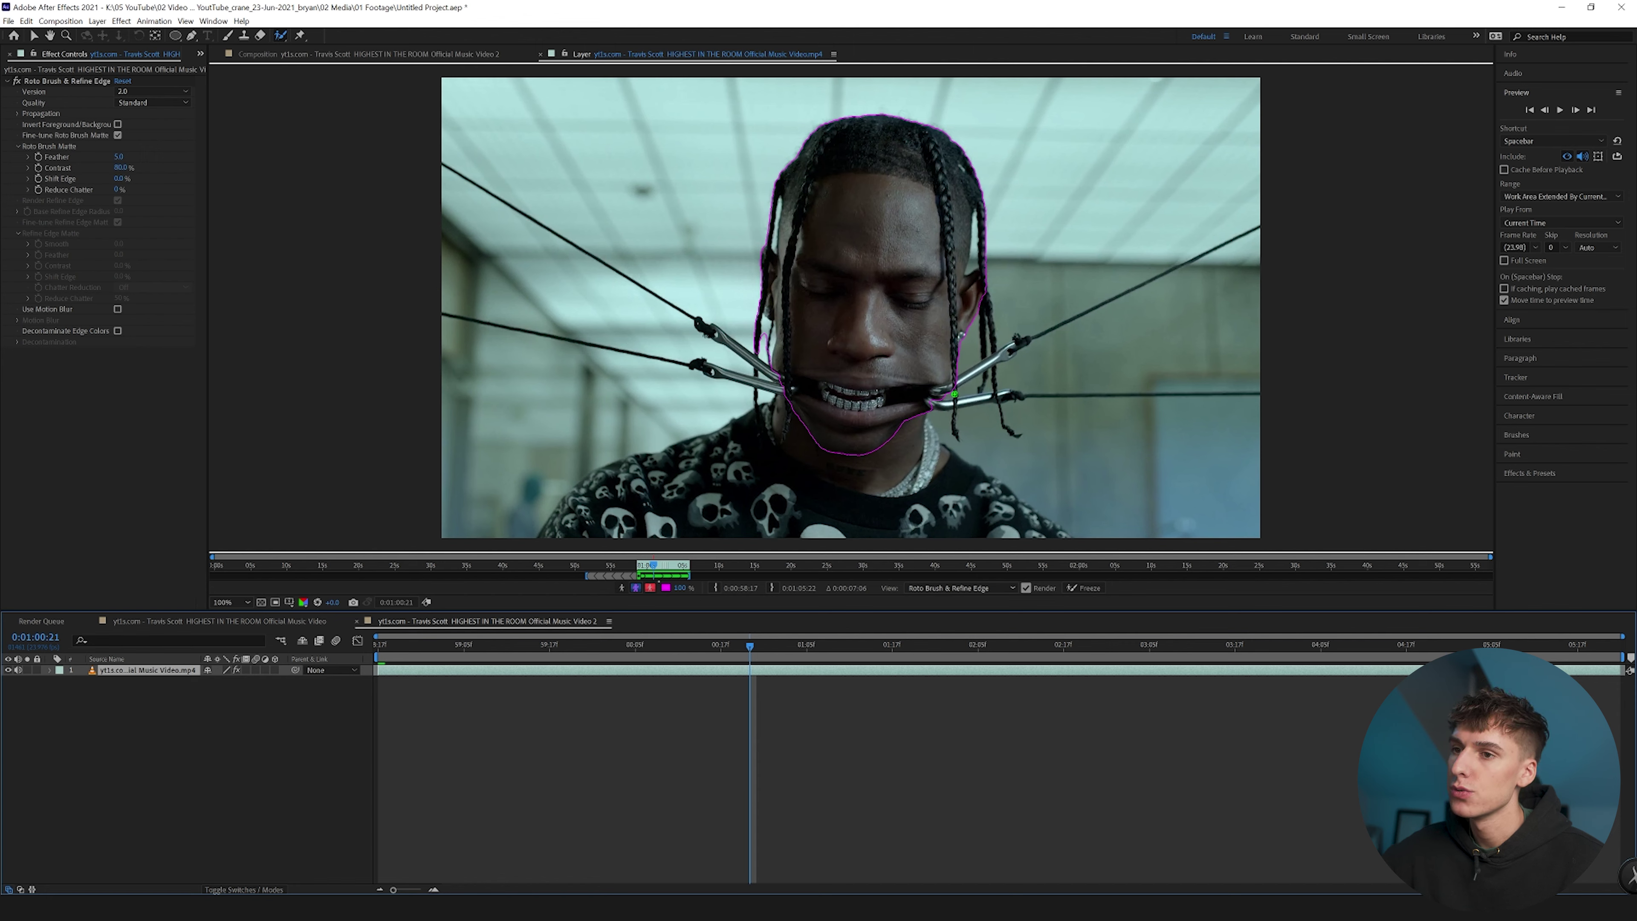
left_click(118, 123)
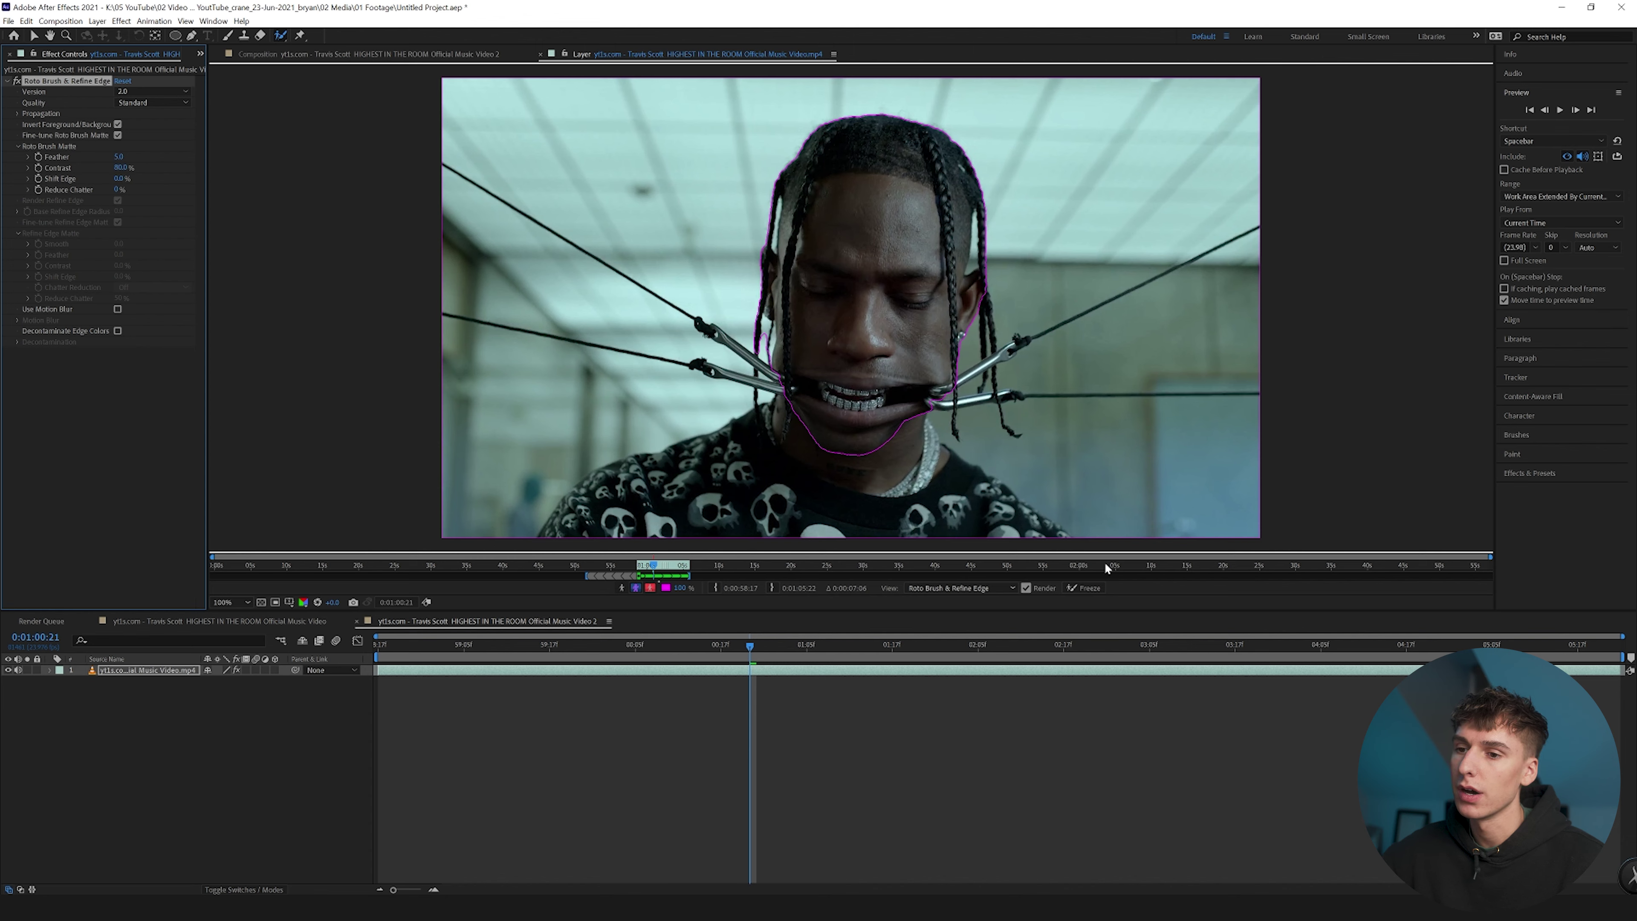
left_click(1087, 591)
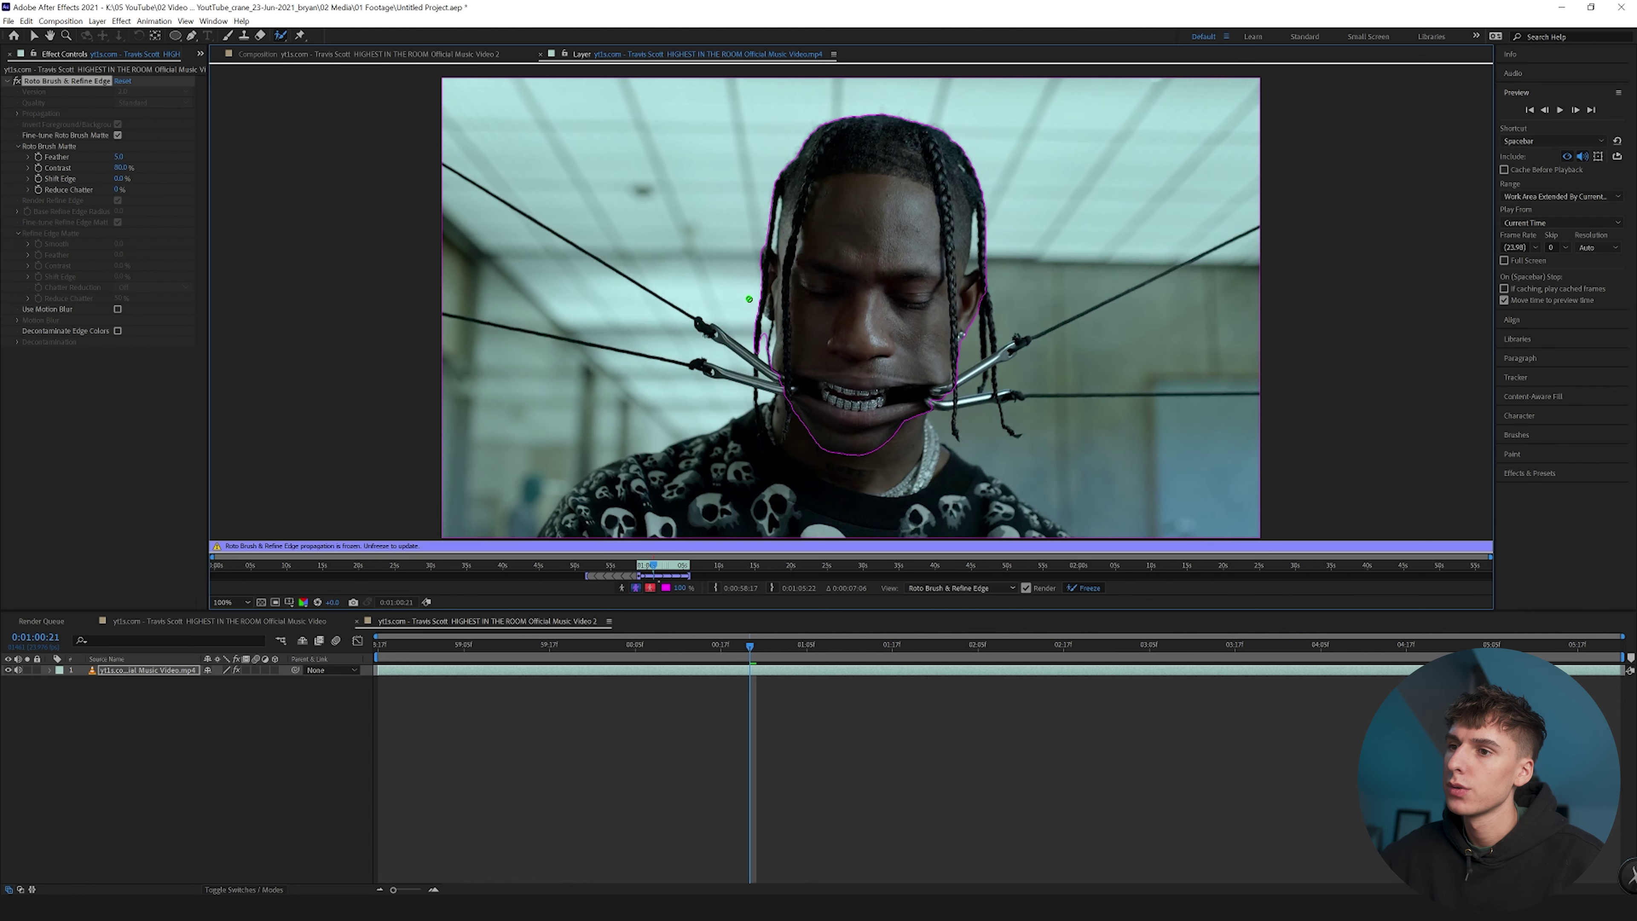
Step: Back in Music Video 2, preview the blacked-out head from the start and expand Content-Aware Fill
left_click(540, 55)
key("Home")
key("space")
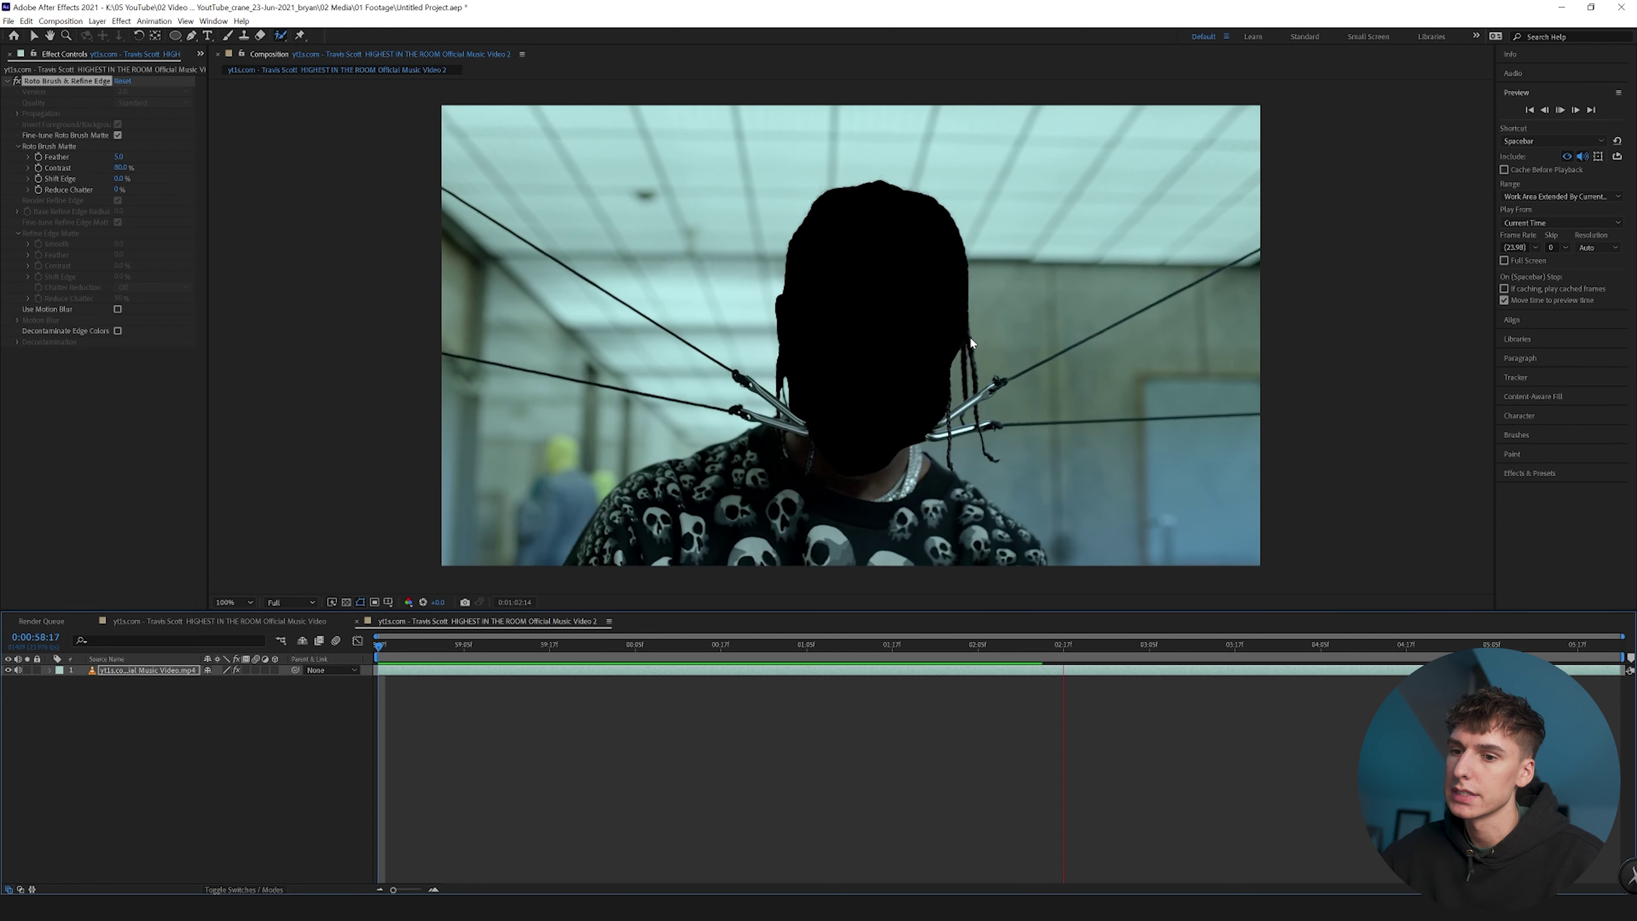
left_click(1031, 651)
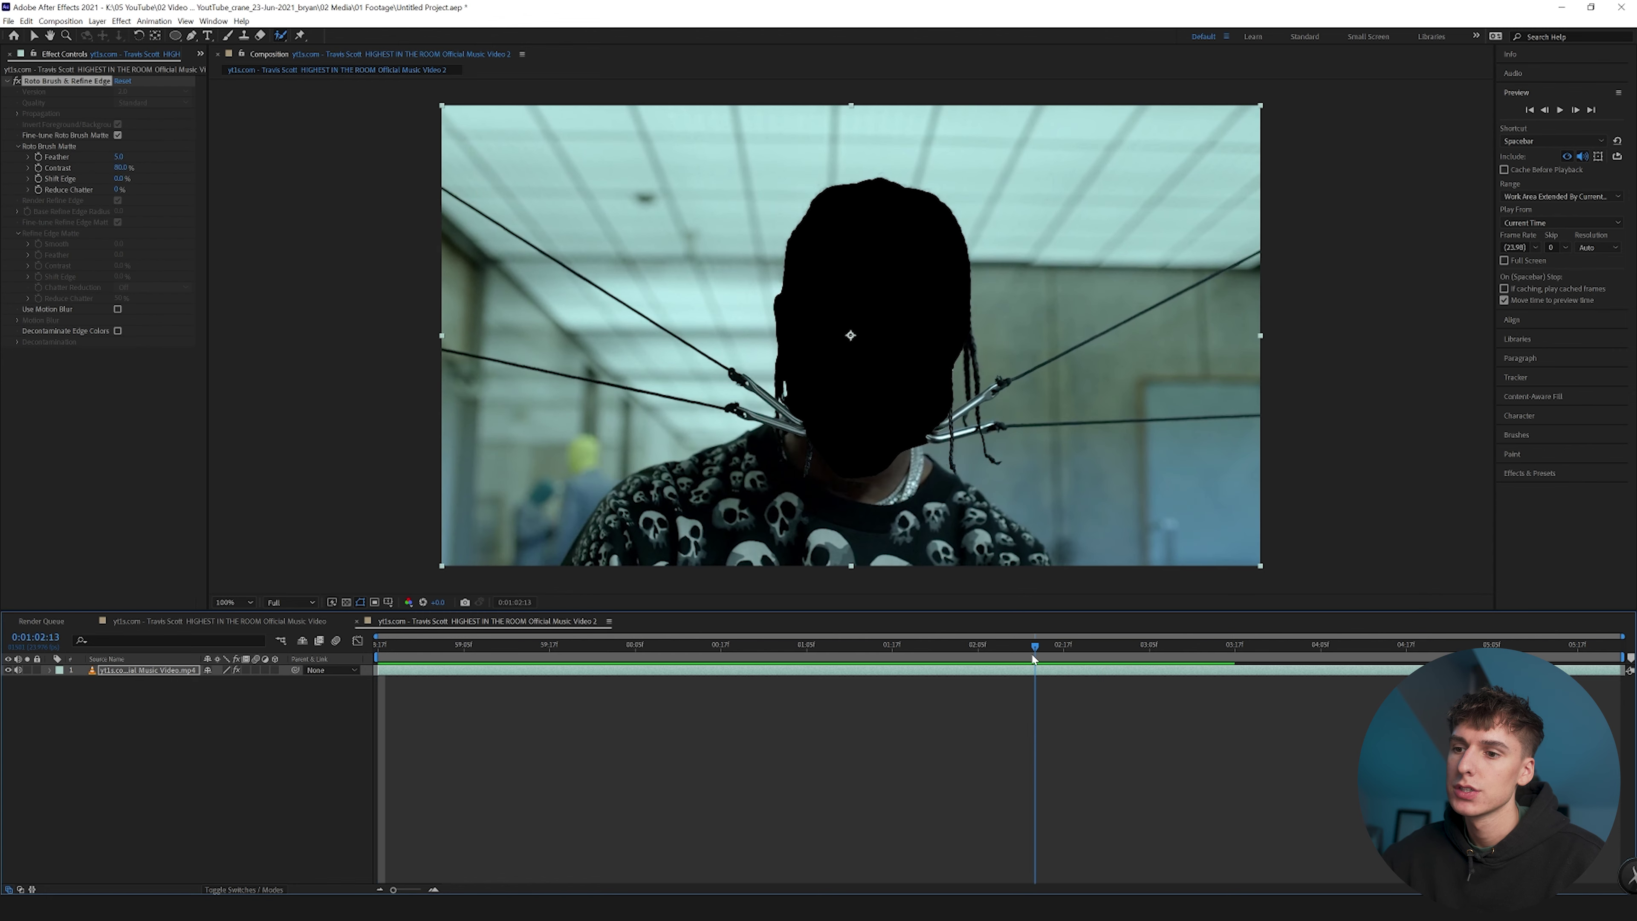
left_click(1537, 397)
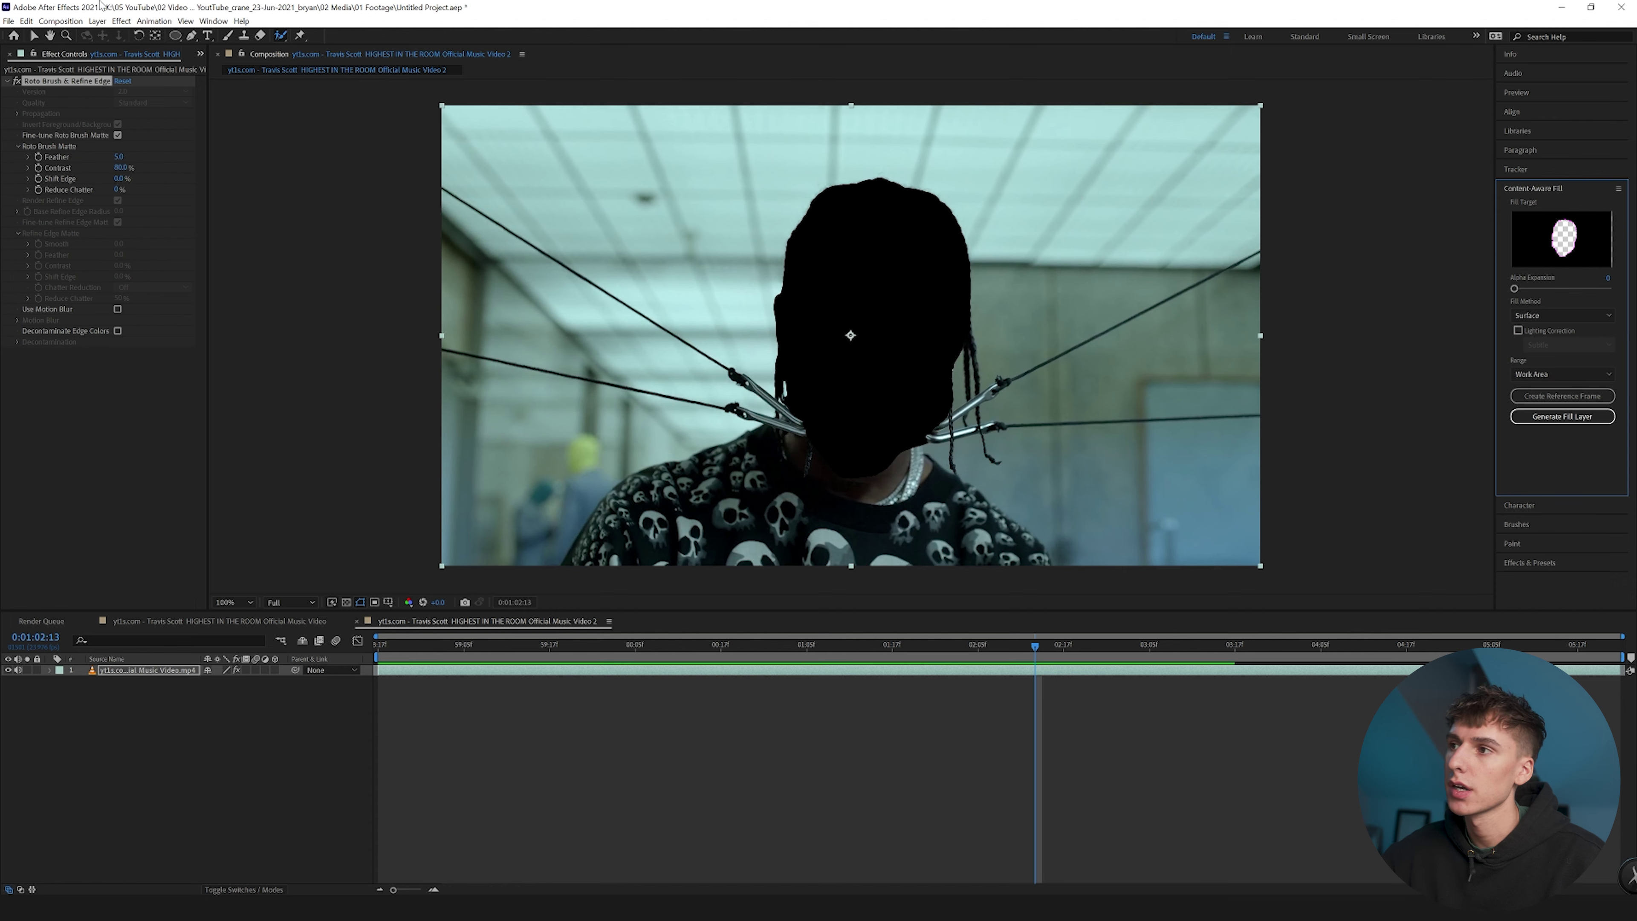
left_click(213, 20)
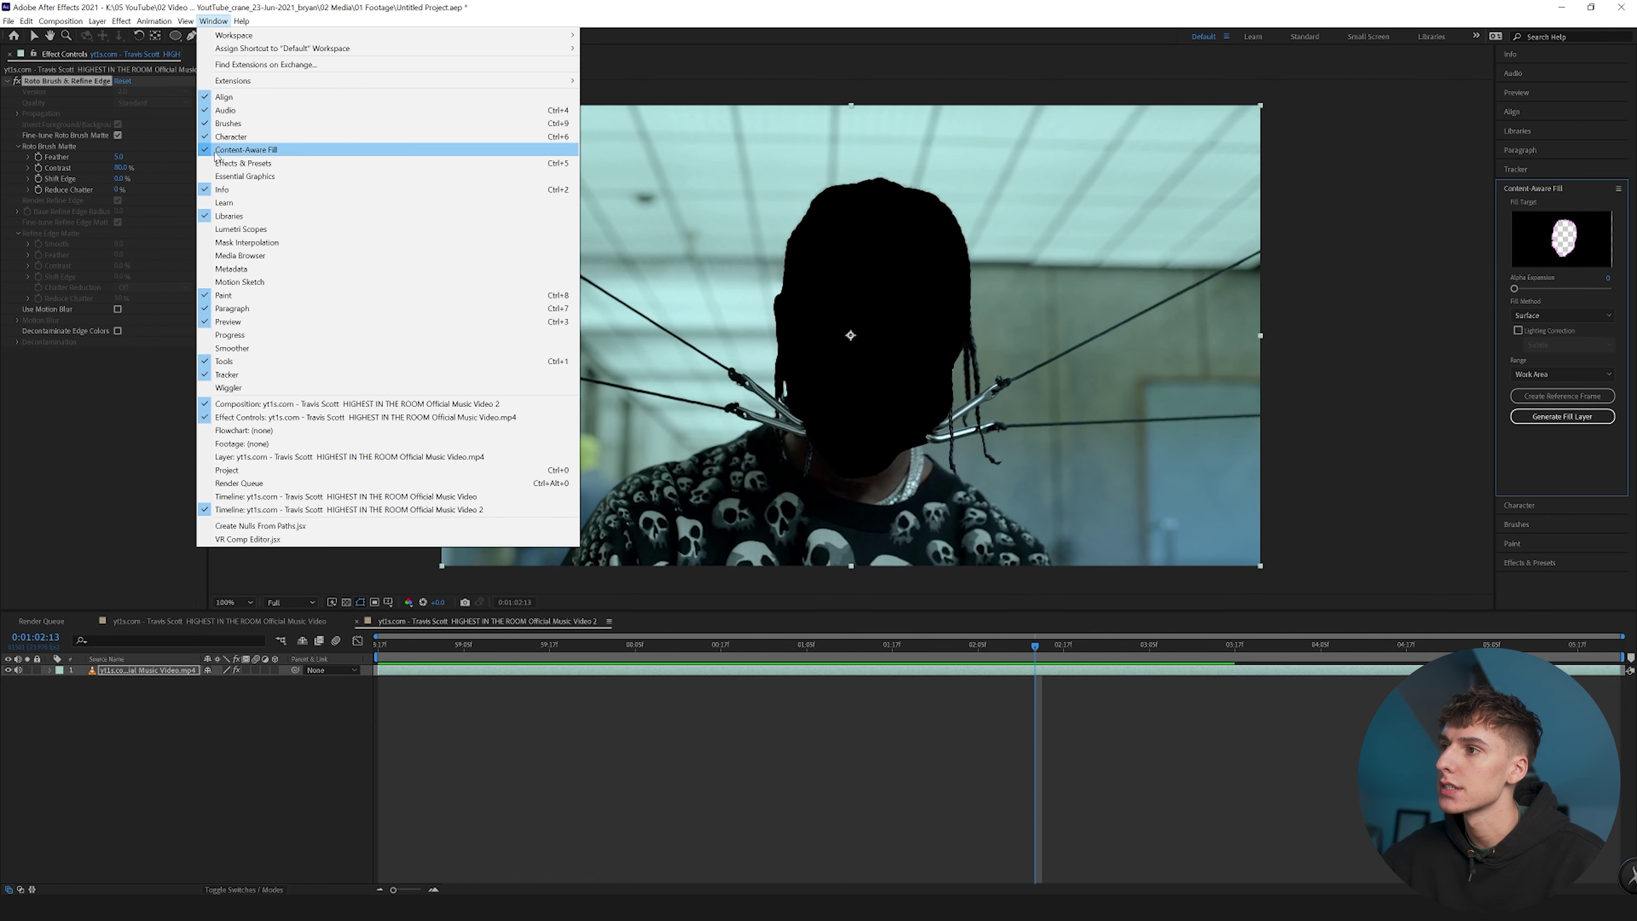
left_click(212, 152)
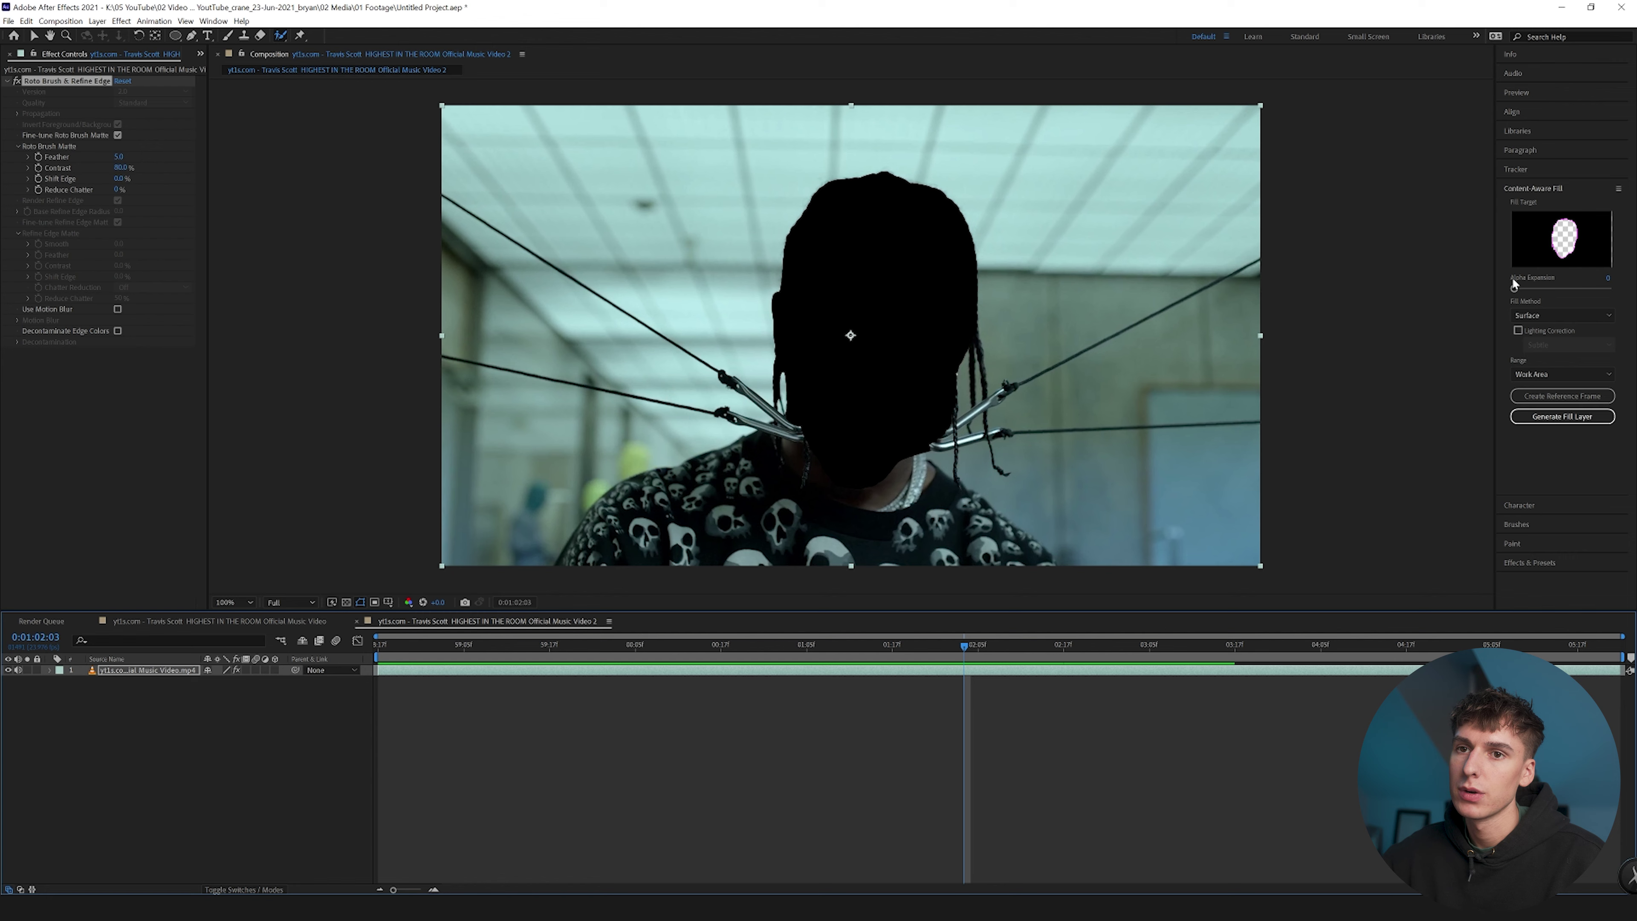
left_click(1538, 316)
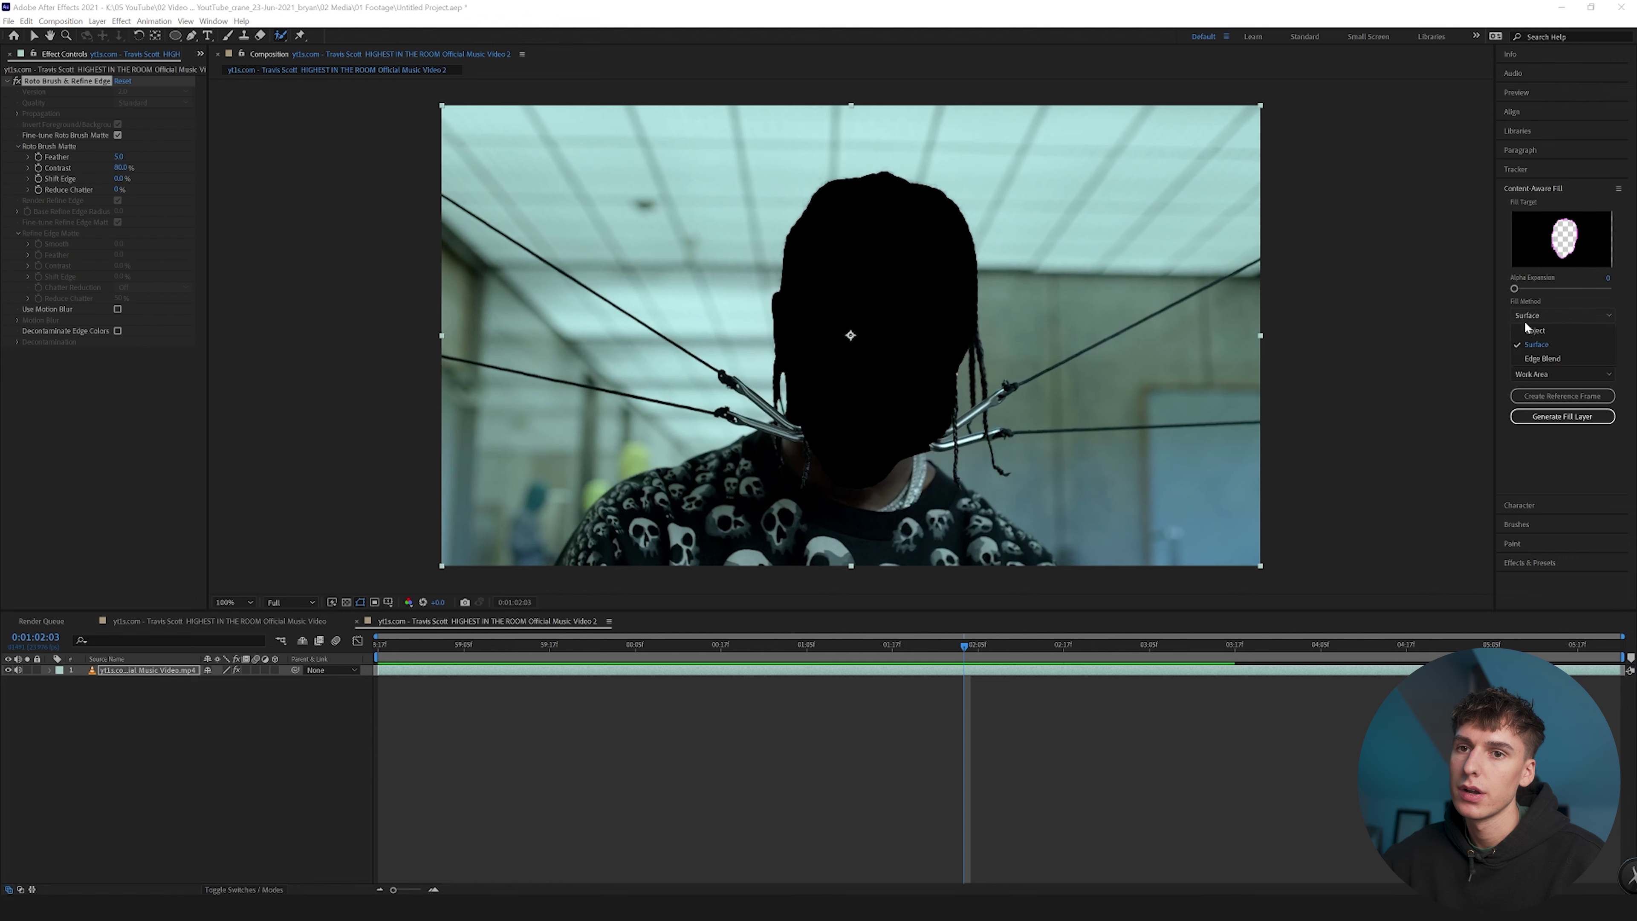
left_click(1533, 317)
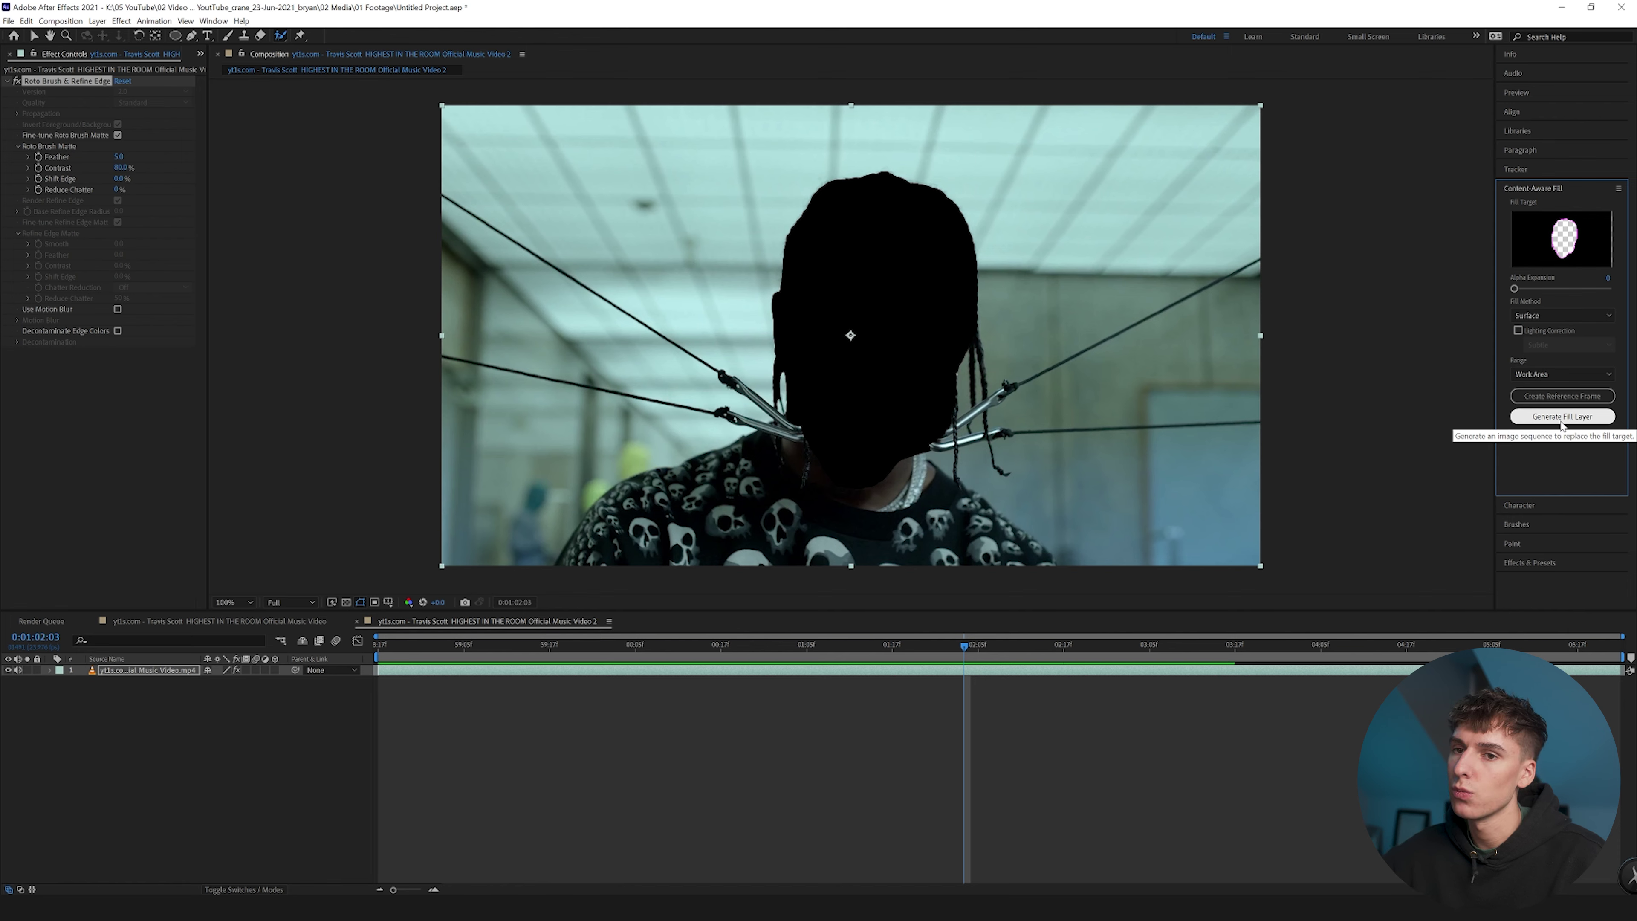
left_click(1547, 315)
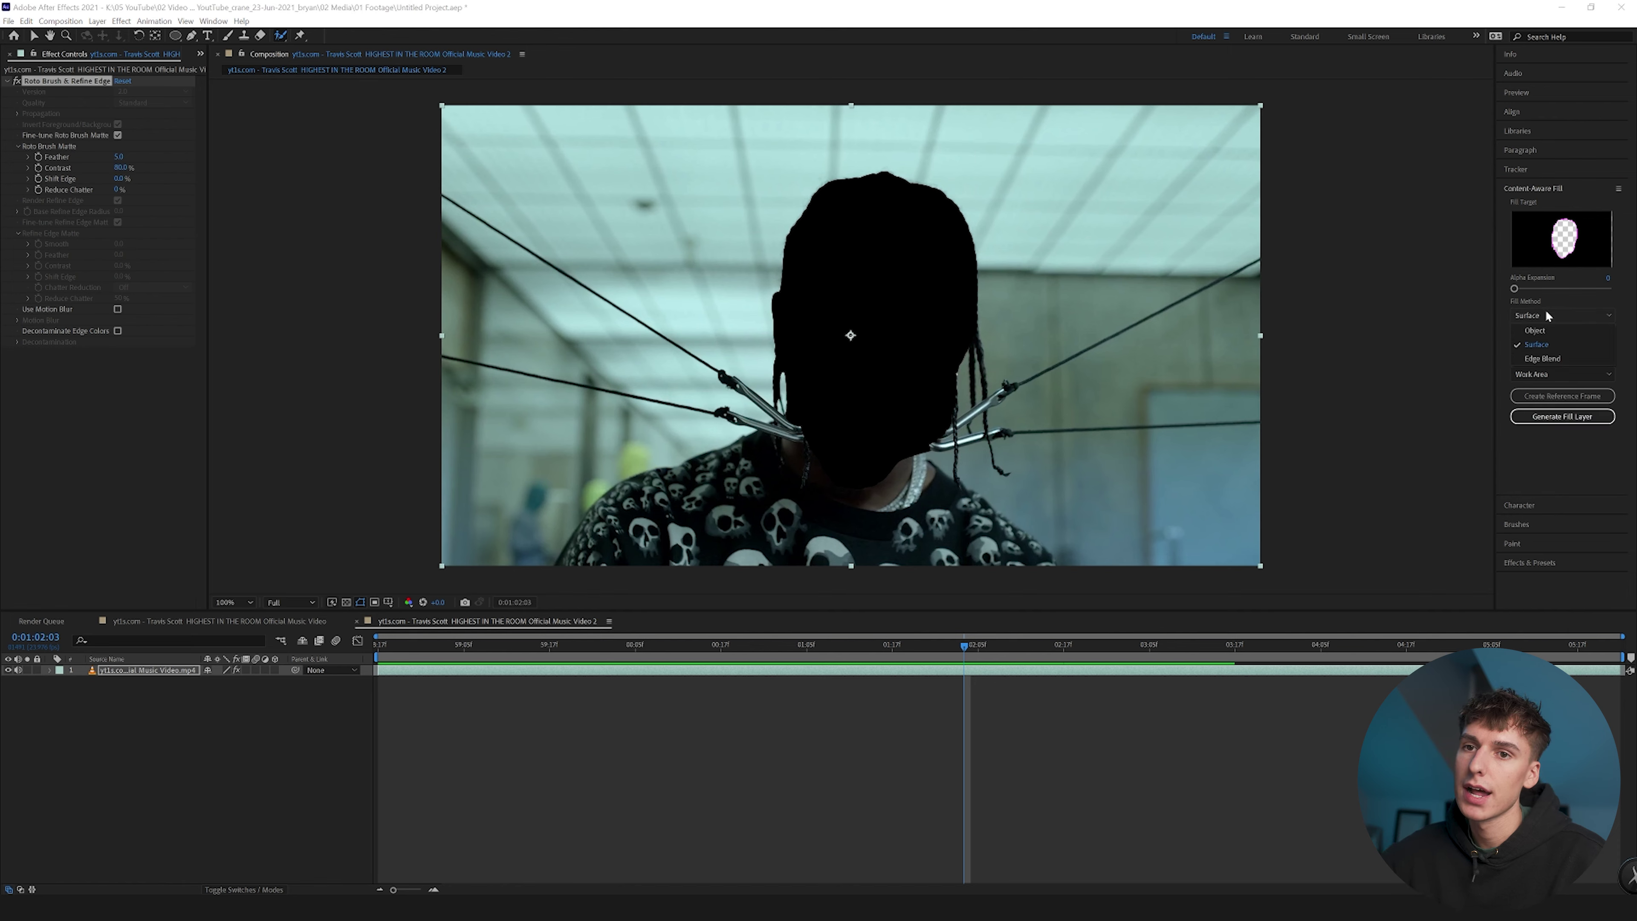
left_click(1538, 344)
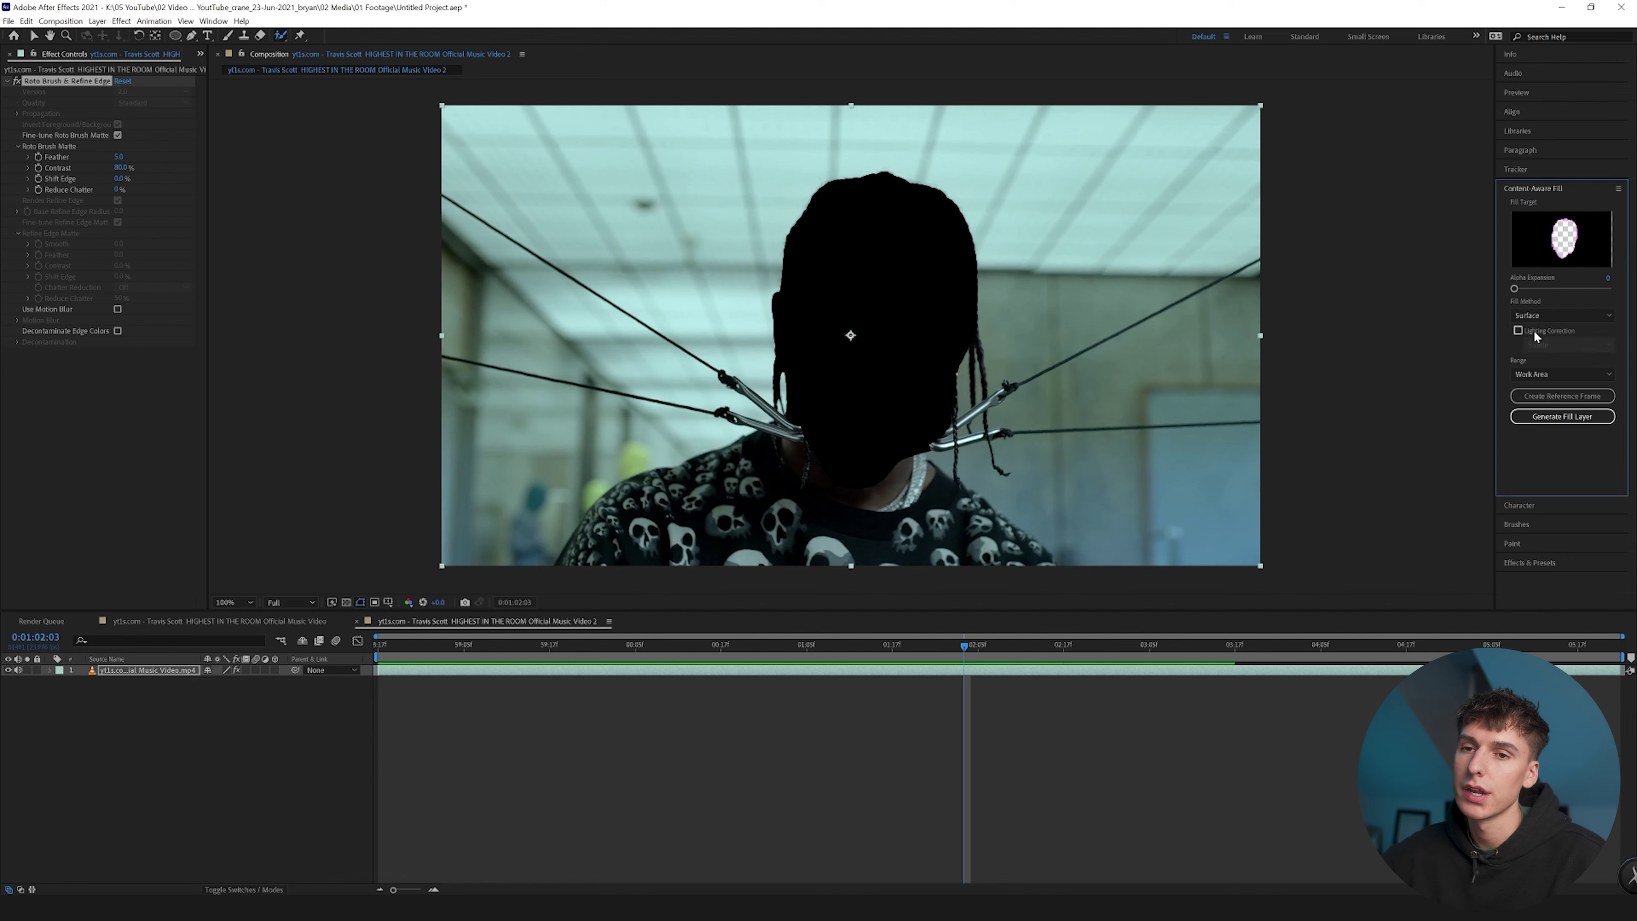
left_click(1538, 317)
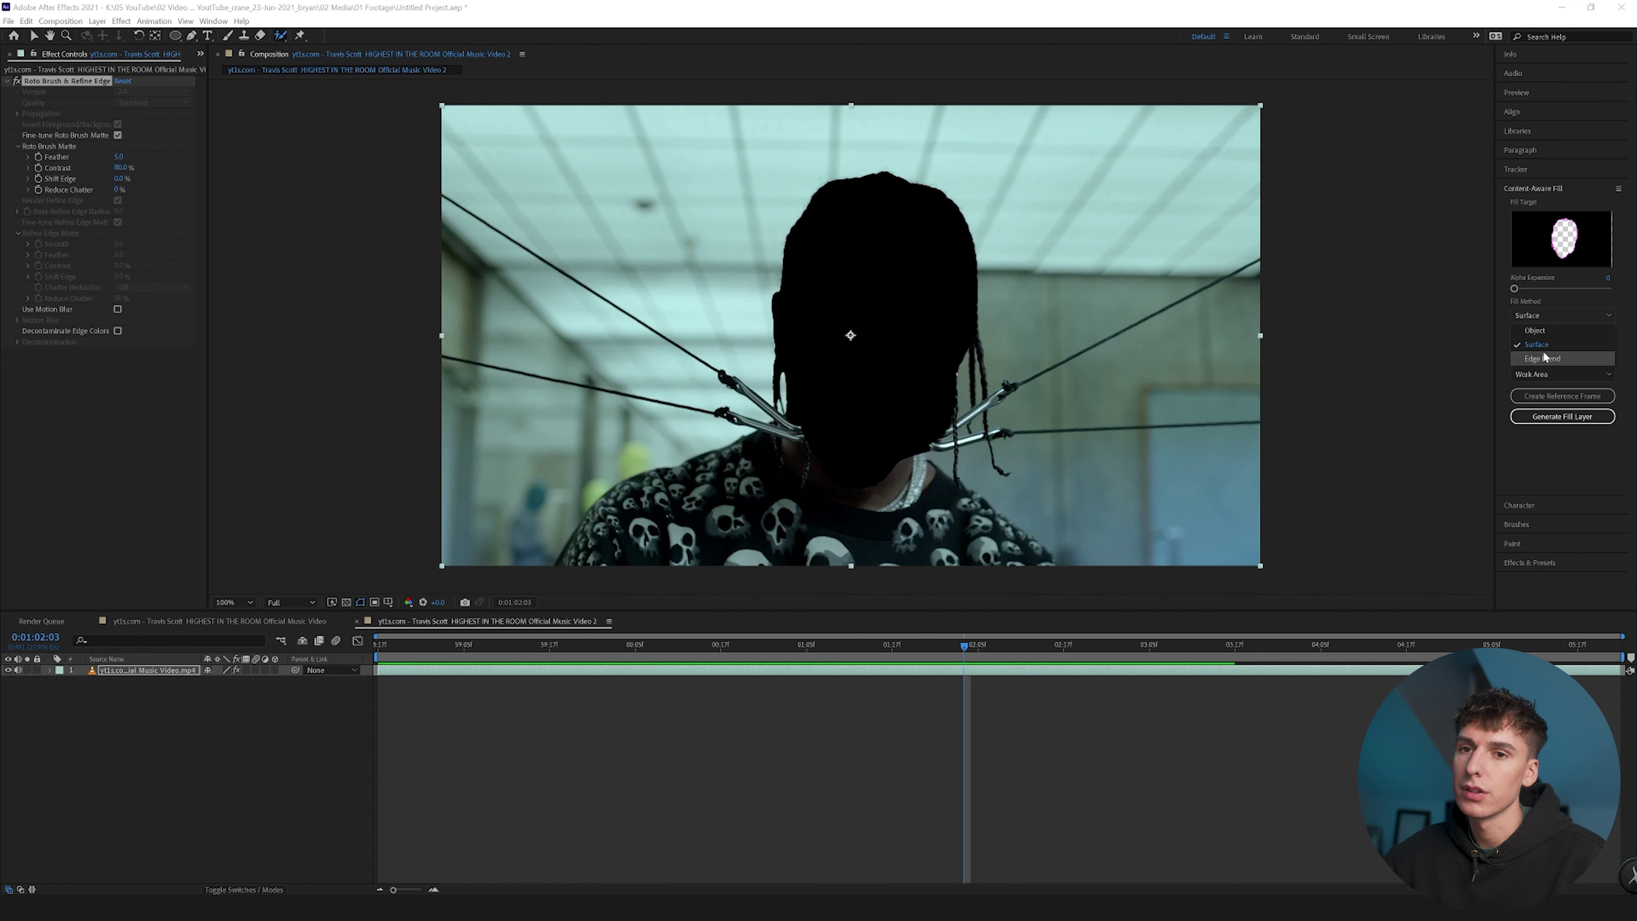
left_click(1540, 318)
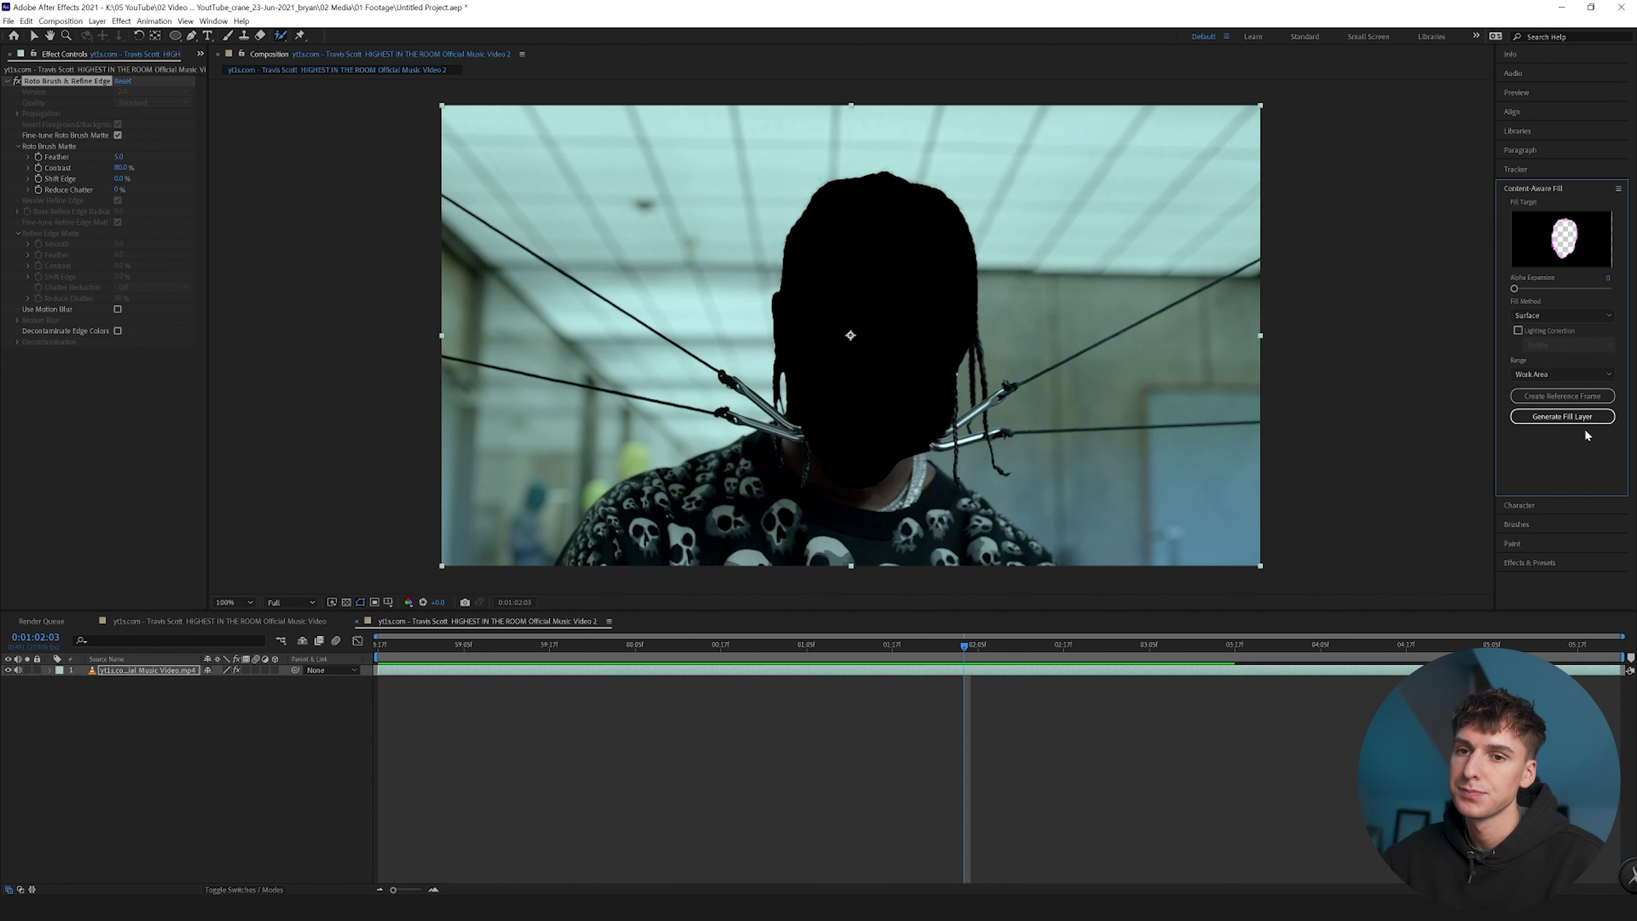